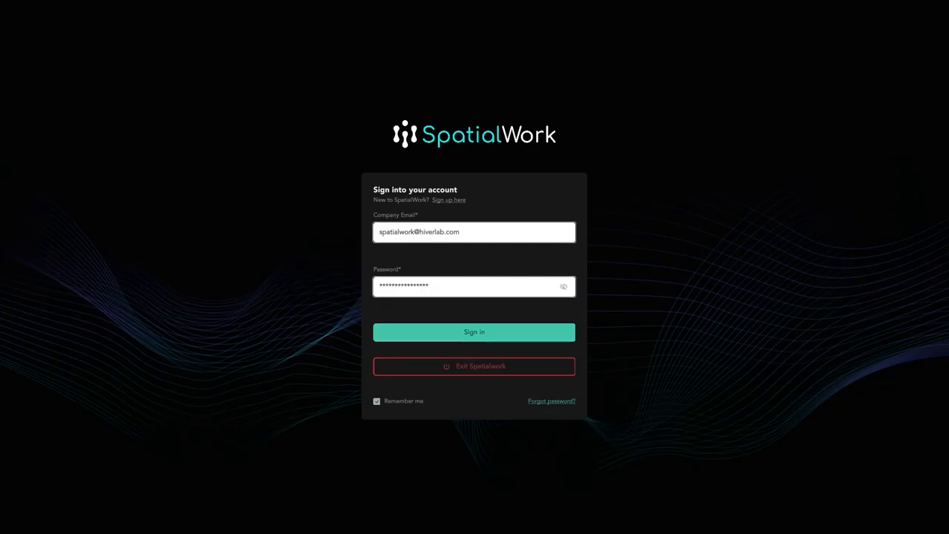
# Sign in with the remembered account and open the project testproject.
pyautogui.click(518, 335)
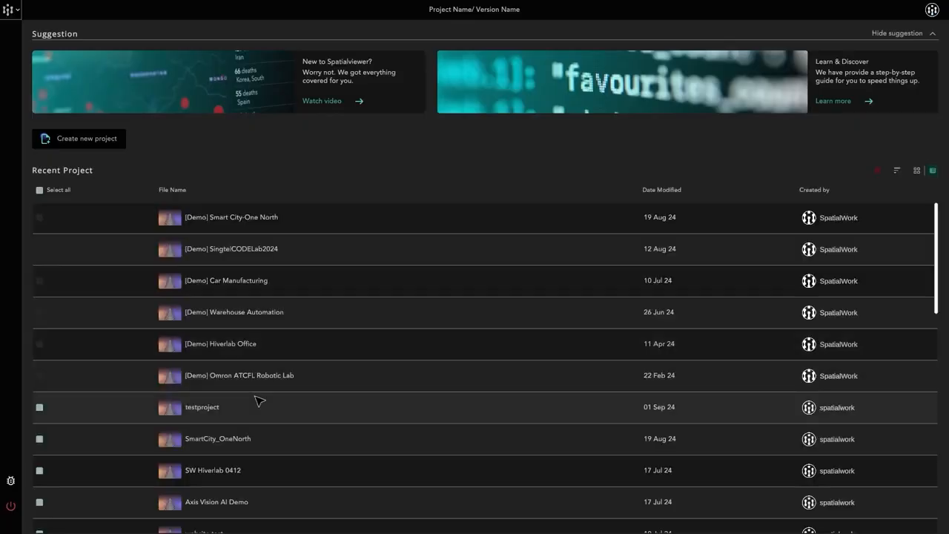
pyautogui.doubleClick(250, 413)
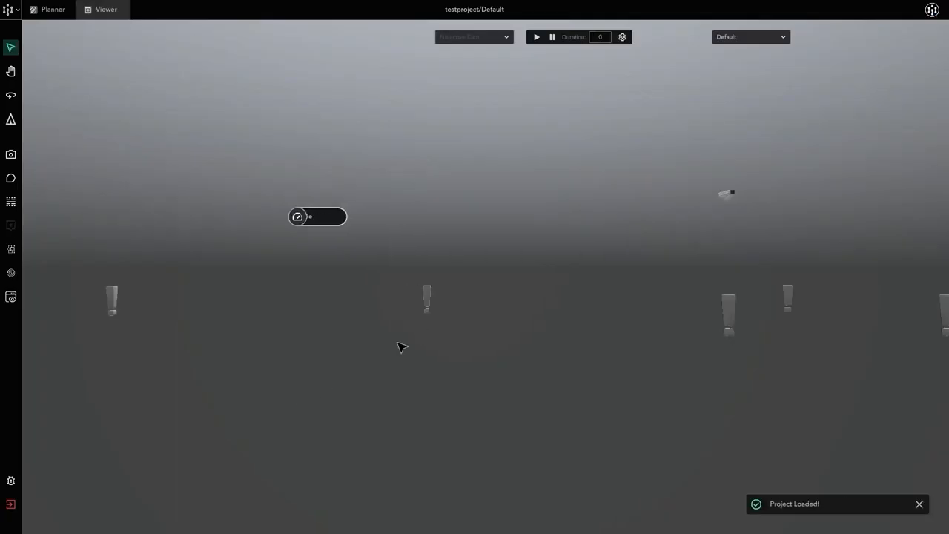
# Switch the factory scene from Viewer mode to Planner mode.
pyautogui.scroll(-4, 397, 335)
pyautogui.moveTo(400, 332); pyautogui.dragTo(351, 360, button='middle')
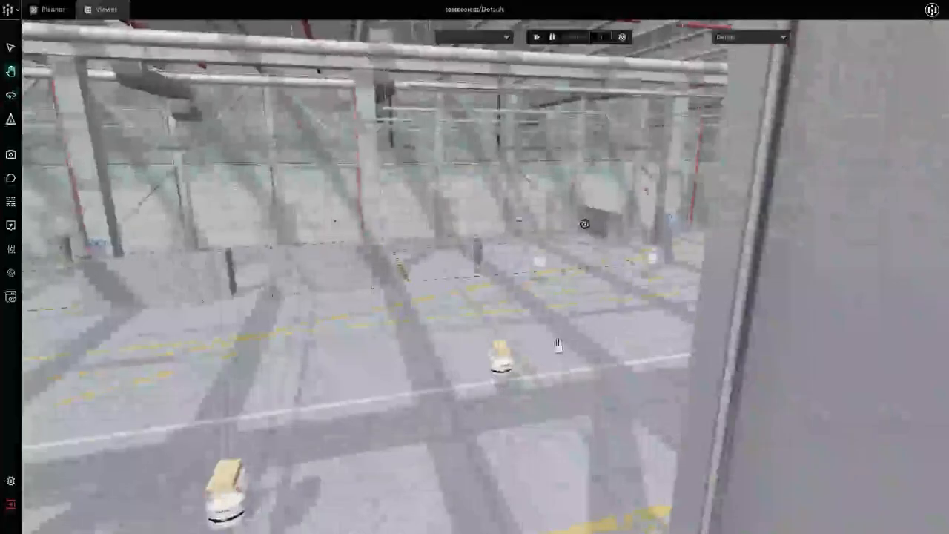
pyautogui.moveTo(557, 343); pyautogui.dragTo(518, 322, button='middle')
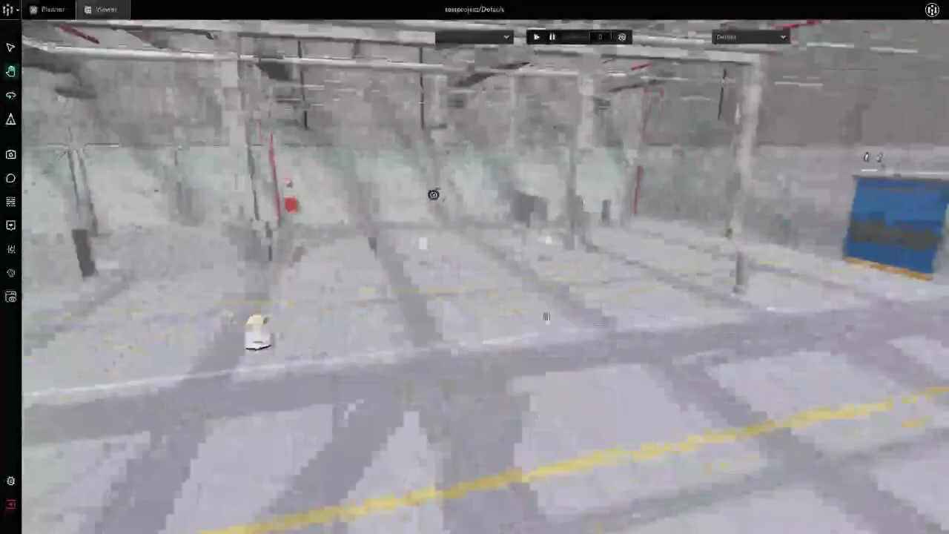
pyautogui.moveTo(518, 322); pyautogui.dragTo(558, 312)
pyautogui.moveTo(558, 312); pyautogui.dragTo(496, 316, button='right')
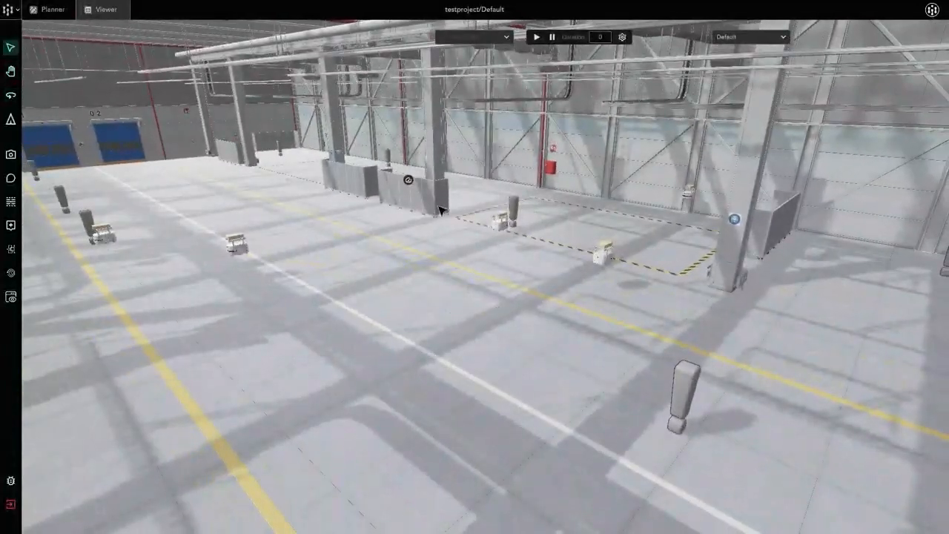
pyautogui.click(53, 11)
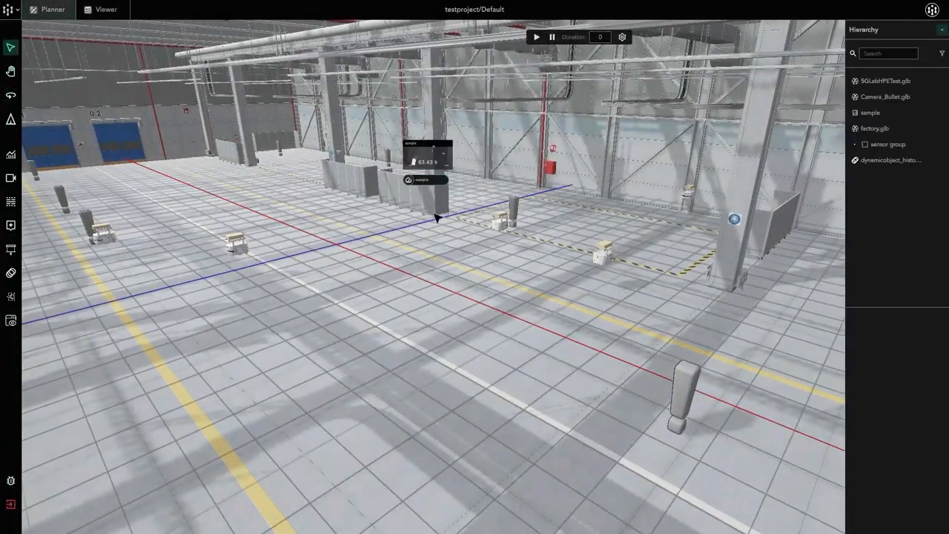
# Select sensor models on the factory floor and expand the sensor group in the hierarchy.
pyautogui.click(689, 398)
pyautogui.click(93, 221)
pyautogui.press('a')
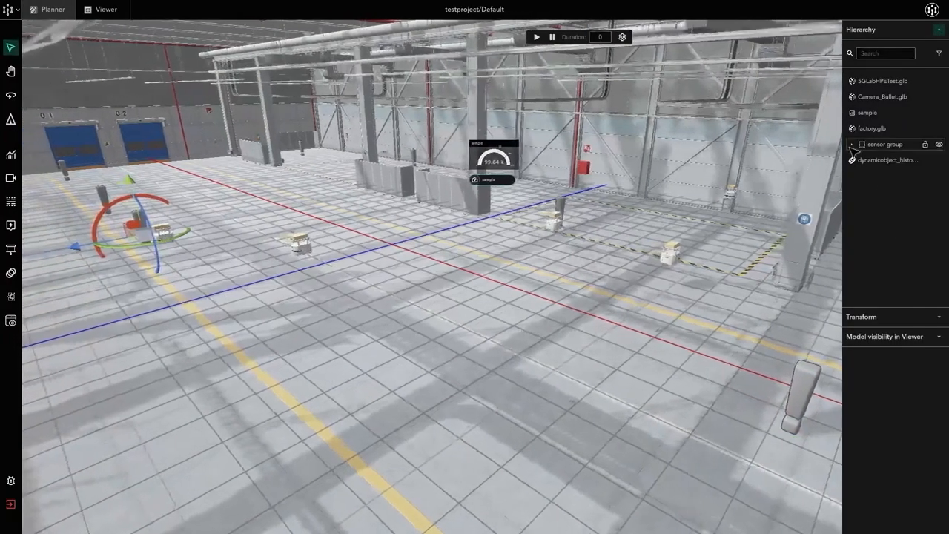
pyautogui.click(864, 148)
pyautogui.click(854, 147)
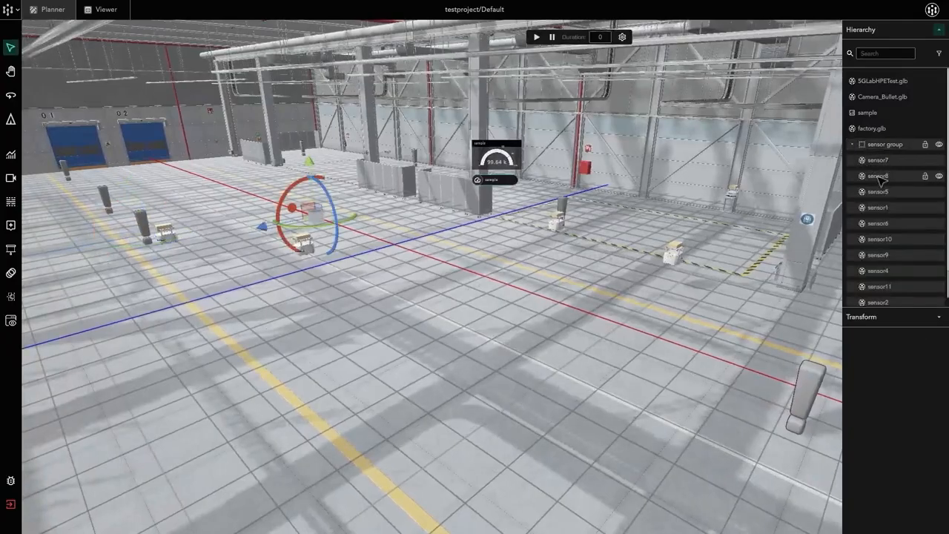
pyautogui.click(875, 176)
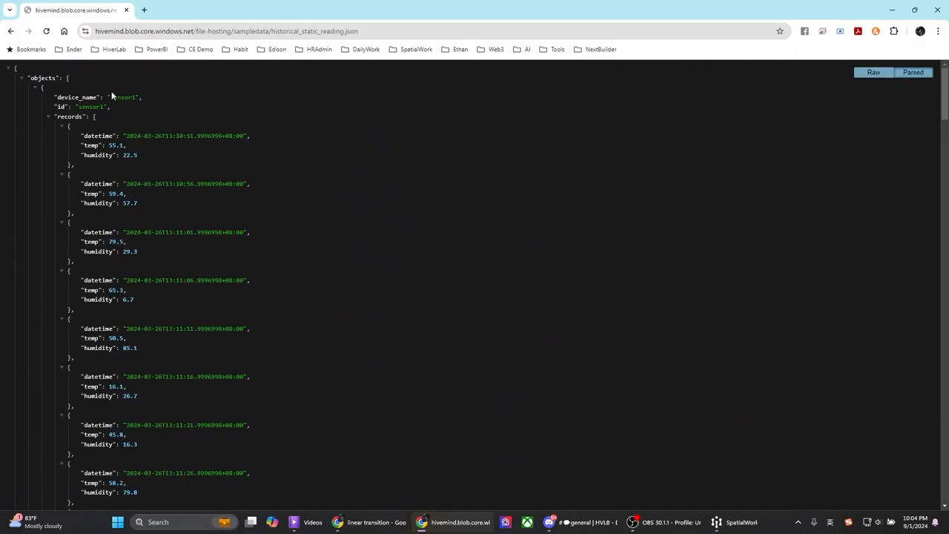
# Review the names of the individual sensors inside the sensor group.
pyautogui.click(161, 113)
pyautogui.moveTo(54, 96); pyautogui.dragTo(146, 114)
pyautogui.click(145, 114)
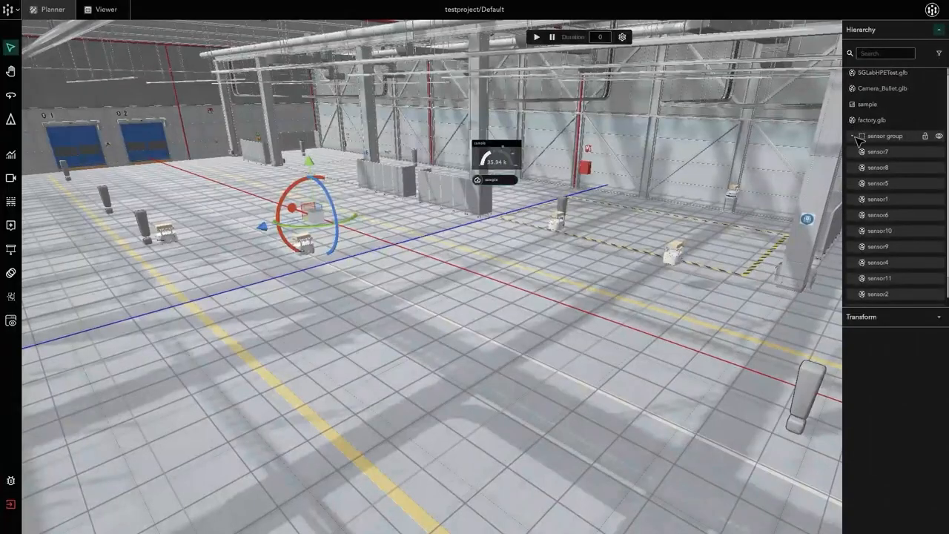
pyautogui.click(853, 136)
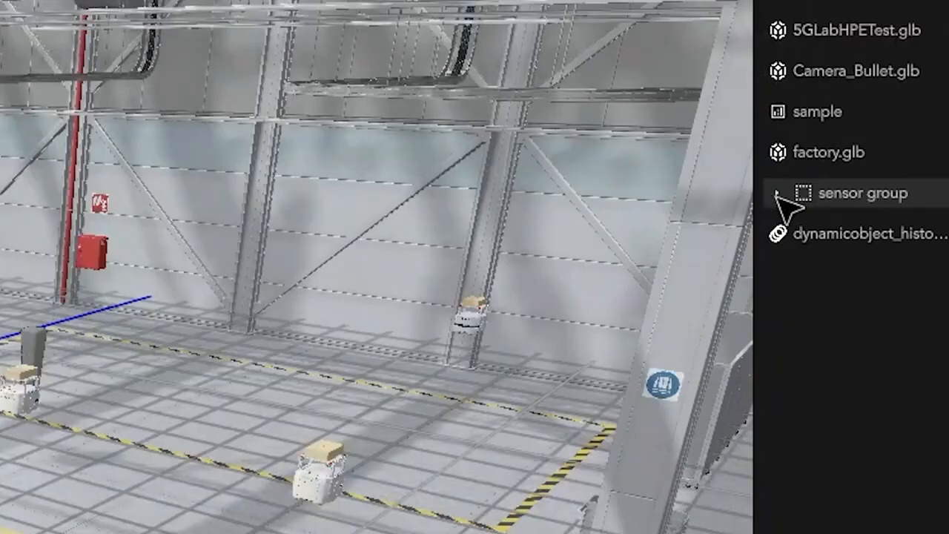
pyautogui.click(853, 136)
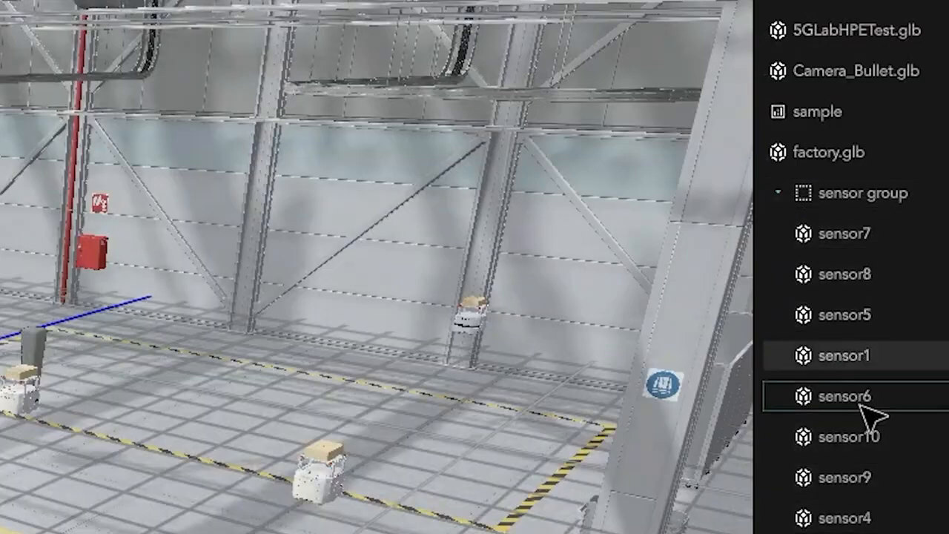
pyautogui.scroll(-2, 868, 506)
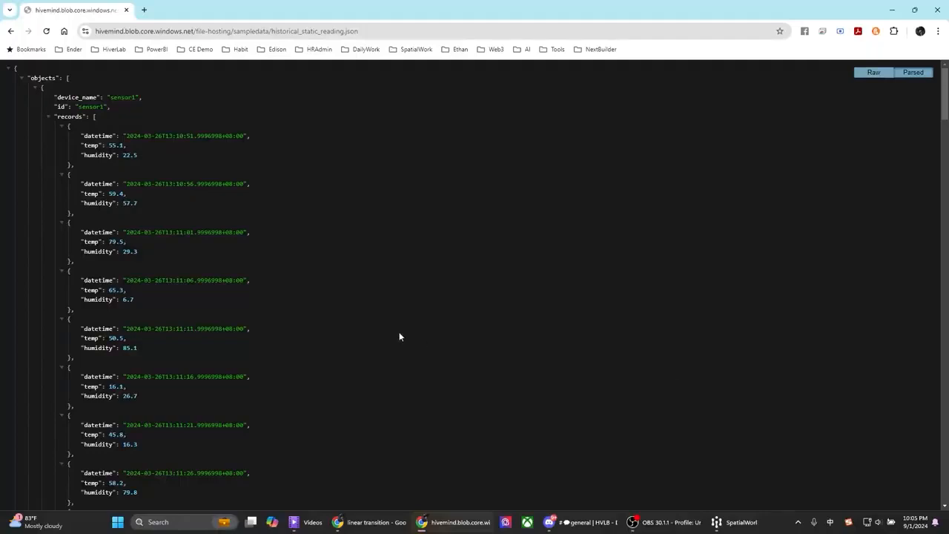
# Switch to the browser and examine the device names of sensor1 and sensor2 in historical_static_reading.json.
pyautogui.moveTo(57, 96); pyautogui.dragTo(144, 97)
pyautogui.click(137, 98)
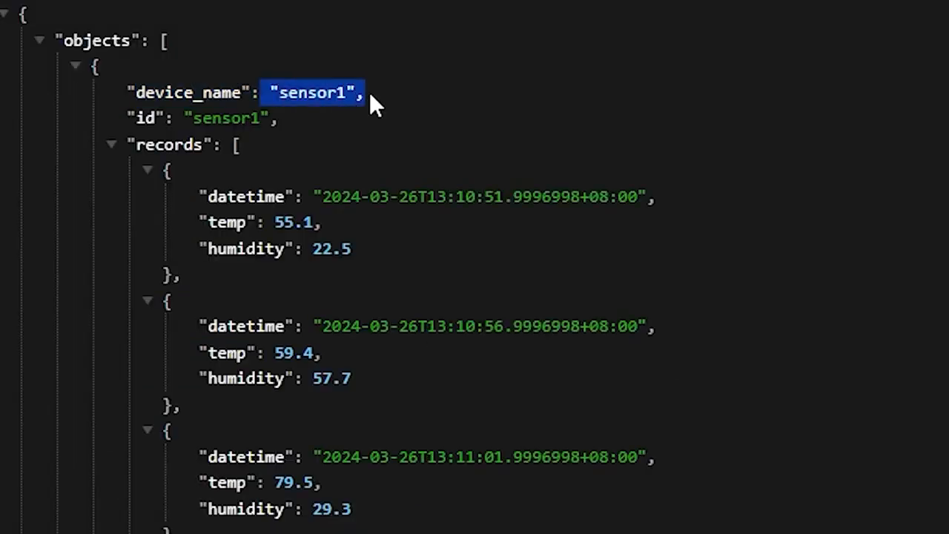
pyautogui.click(150, 86)
pyautogui.click(76, 66)
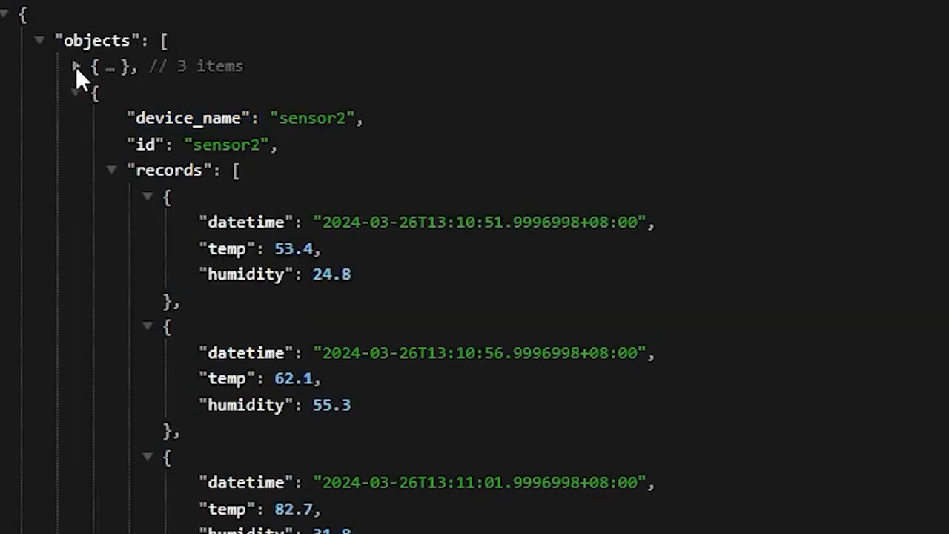
pyautogui.moveTo(288, 118); pyautogui.dragTo(363, 119)
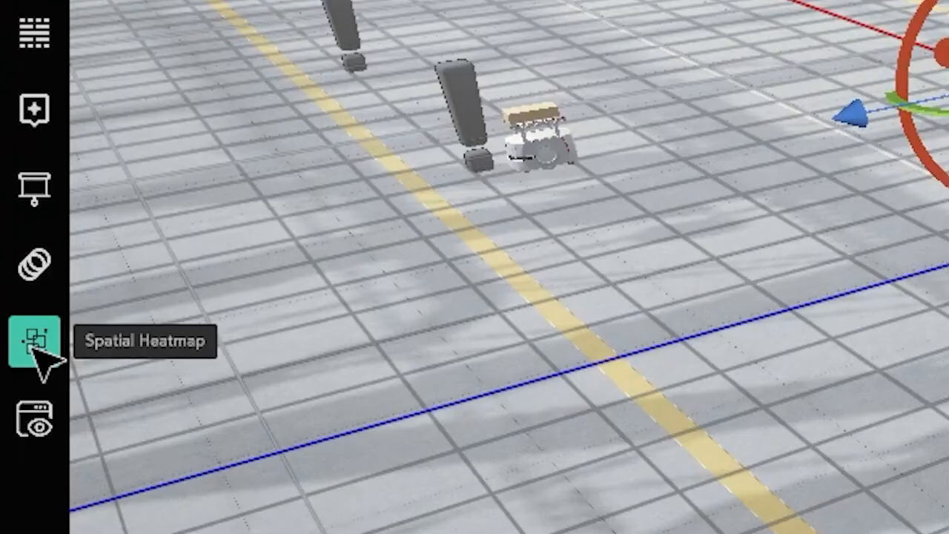
# Open and close the Spatial Heatmap settings back in SpatialWork, and collapse the sensor group in the hierarchy.
pyautogui.click(34, 348)
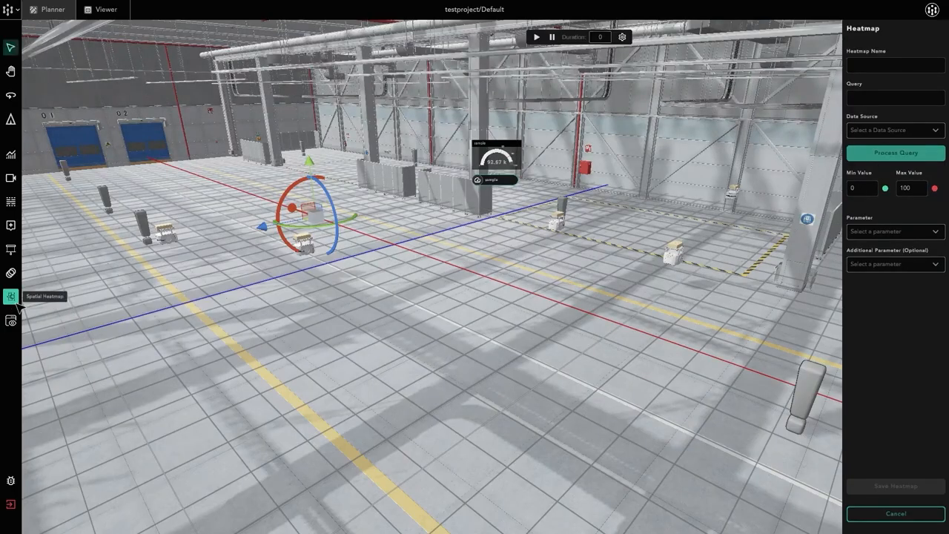
pyautogui.click(11, 297)
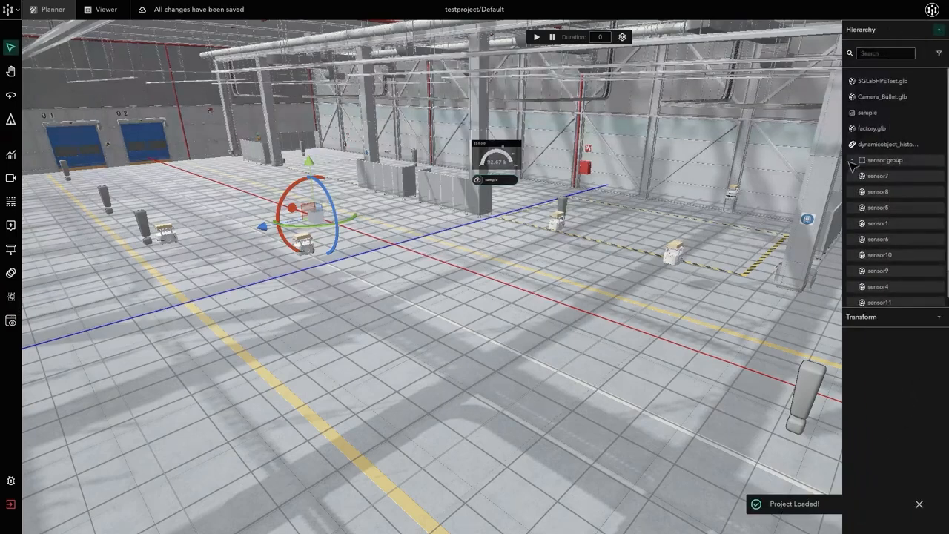
pyautogui.click(854, 162)
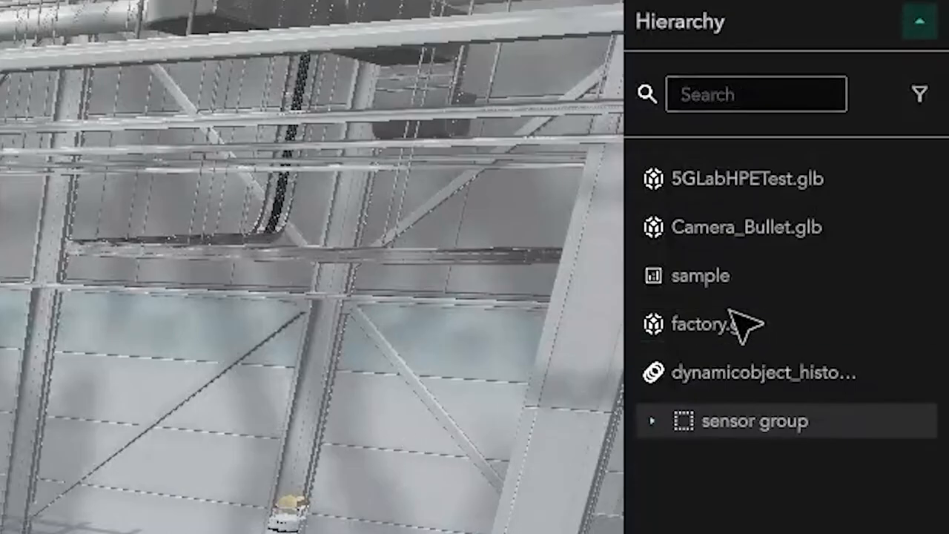
pyautogui.click(741, 335)
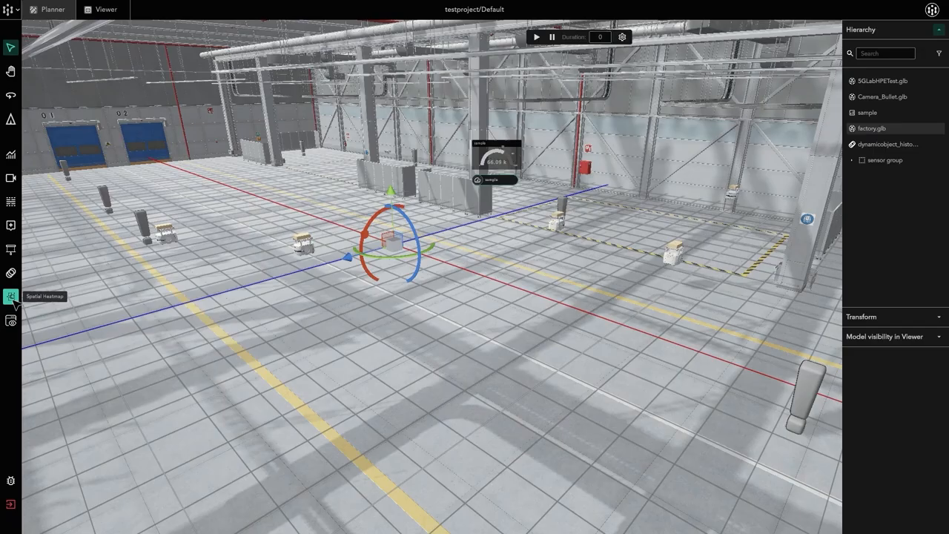
# Start a spatial heatmap named "sensor heatmap" with static_12_sensors as its data source.
pyautogui.click(11, 296)
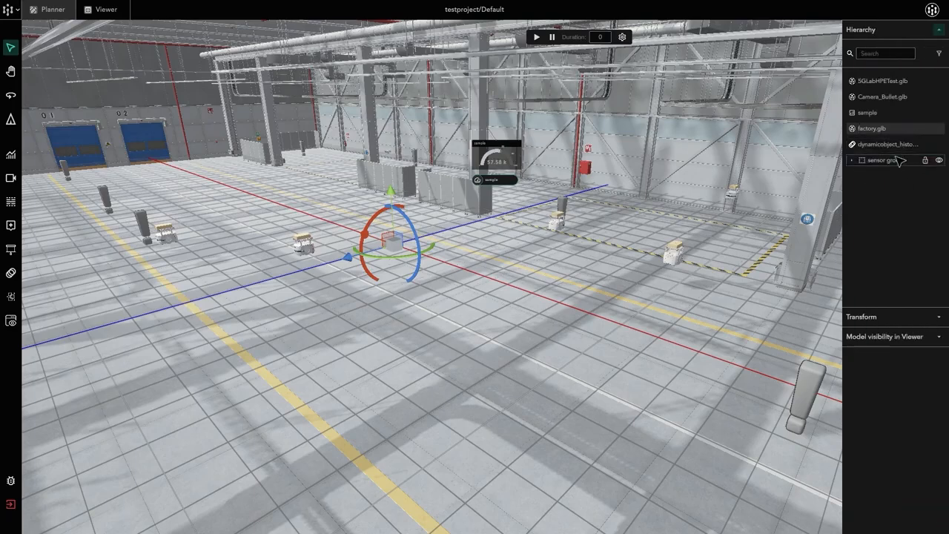
pyautogui.click(893, 163)
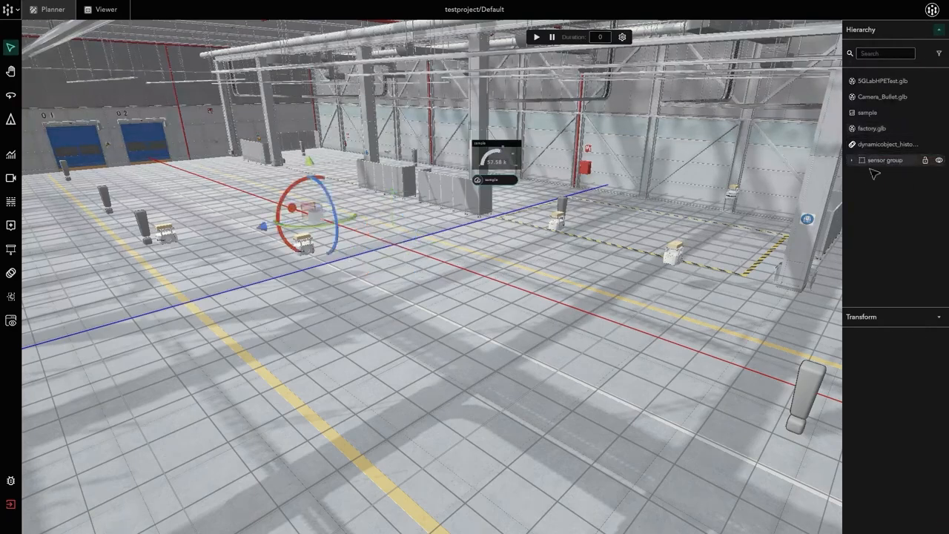
pyautogui.click(895, 67)
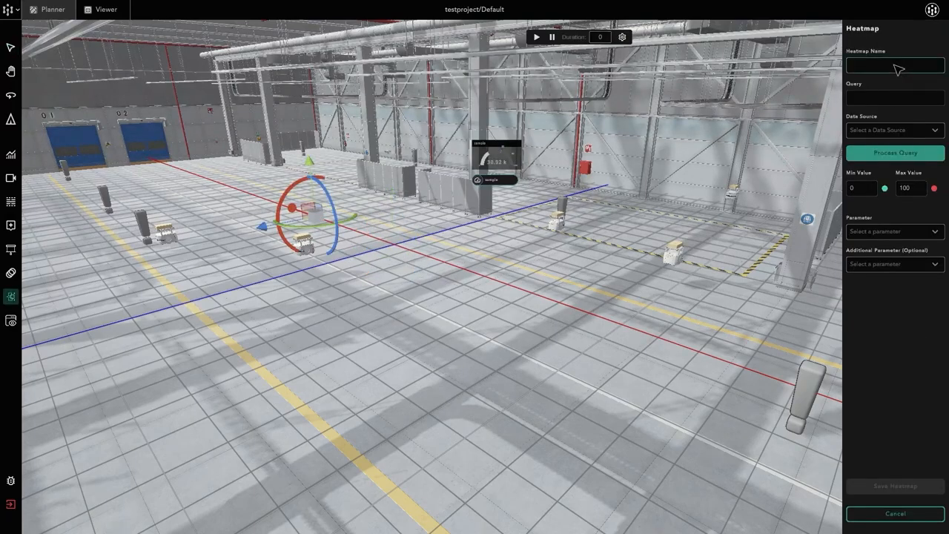
pyautogui.write('sensor heatmap')
pyautogui.click(885, 96)
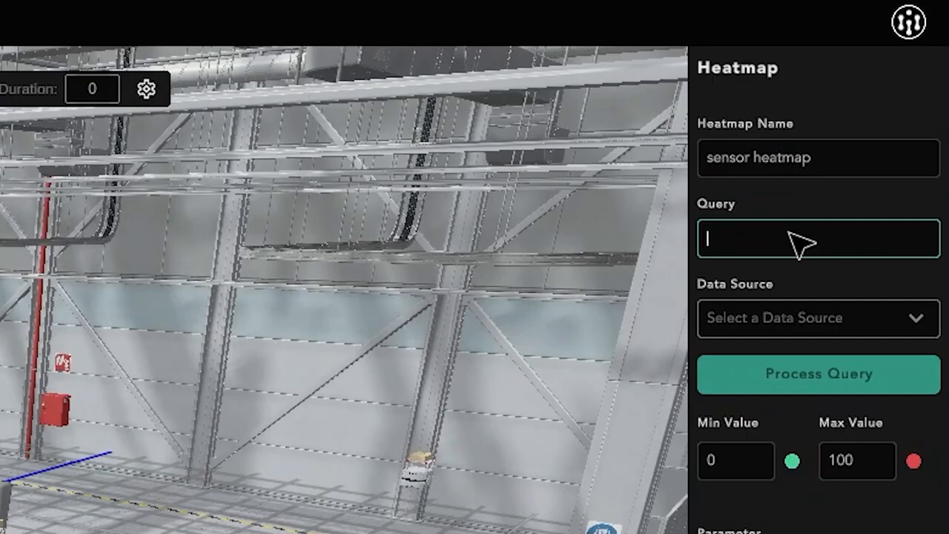
pyautogui.click(864, 328)
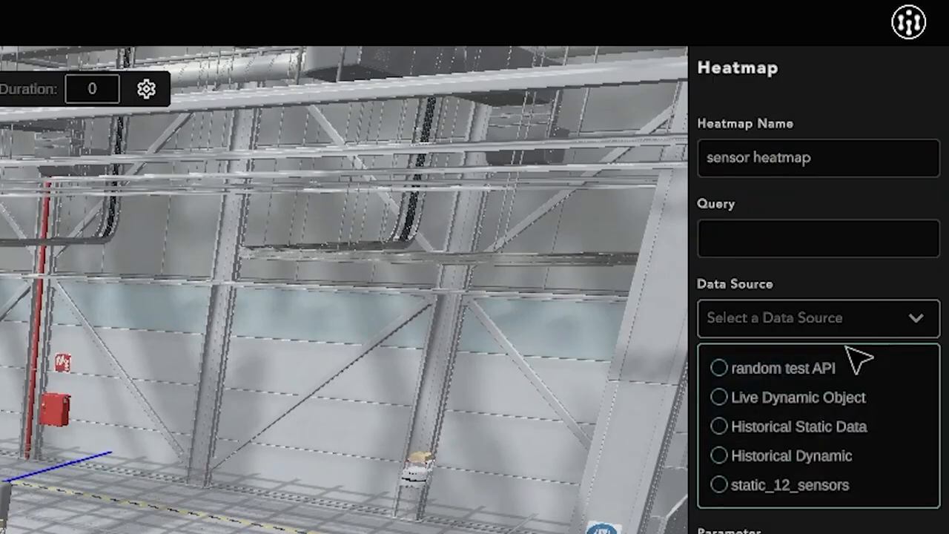
pyautogui.click(780, 491)
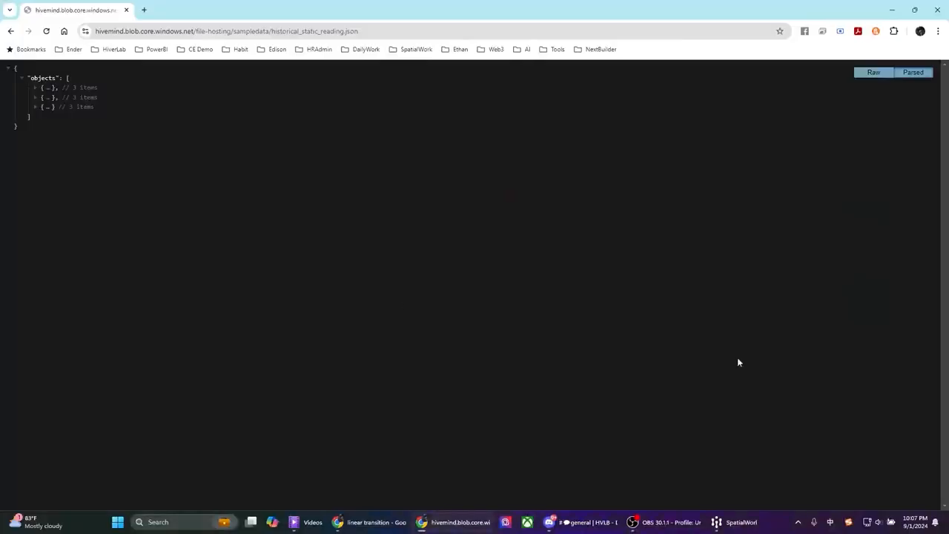
# Switch to the browser and examine the temp and humidity readings in sensor1's JSON records.
pyautogui.click(36, 107)
pyautogui.click(36, 97)
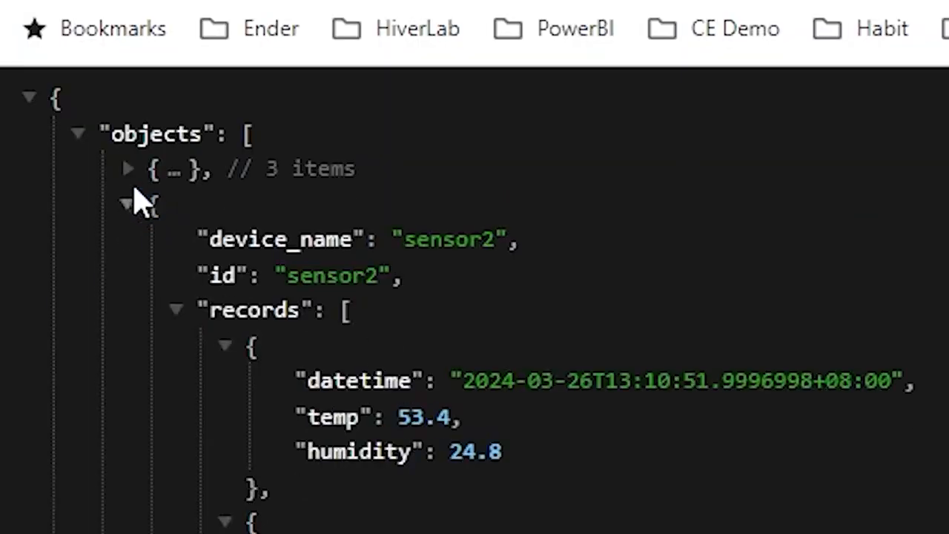
pyautogui.click(127, 169)
pyautogui.scroll(-7, 355, 382)
pyautogui.scroll(7, 364, 393)
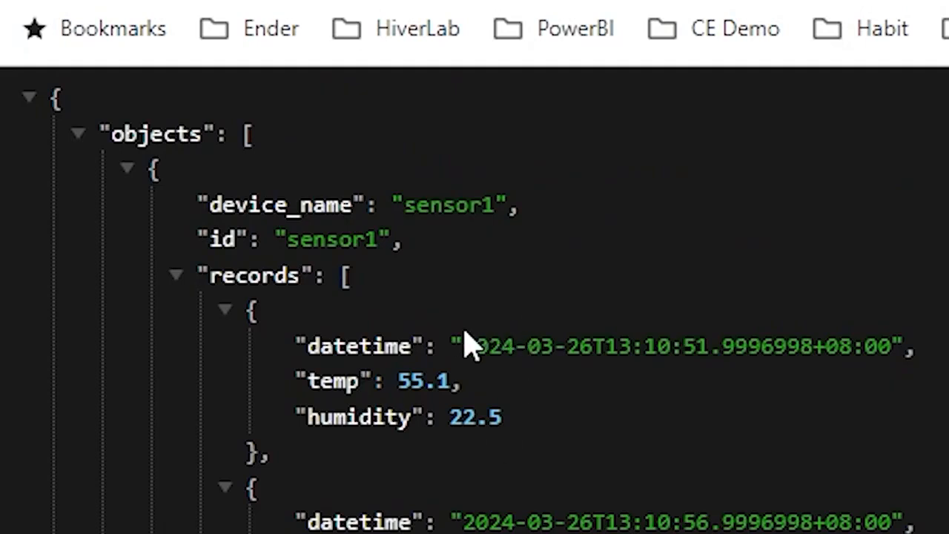
pyautogui.moveTo(463, 345); pyautogui.dragTo(478, 390)
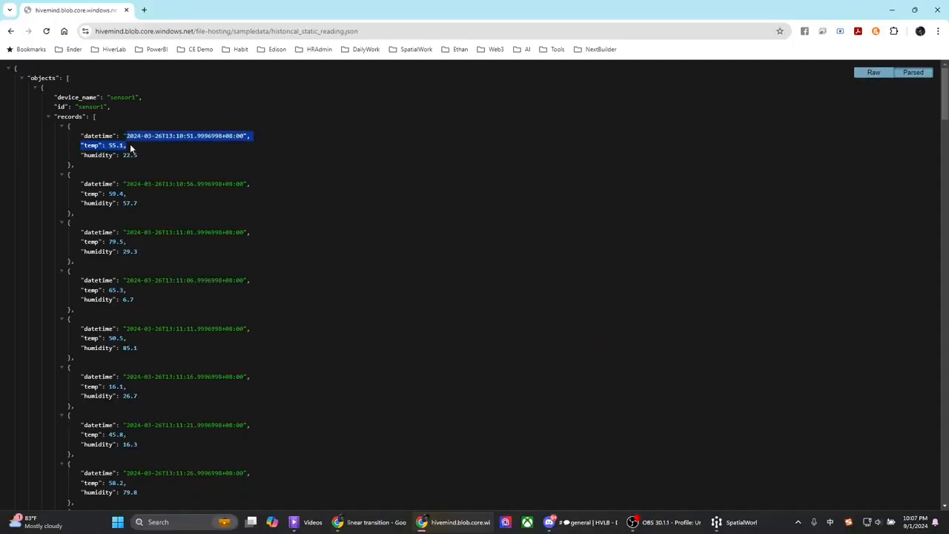
pyautogui.click(107, 153)
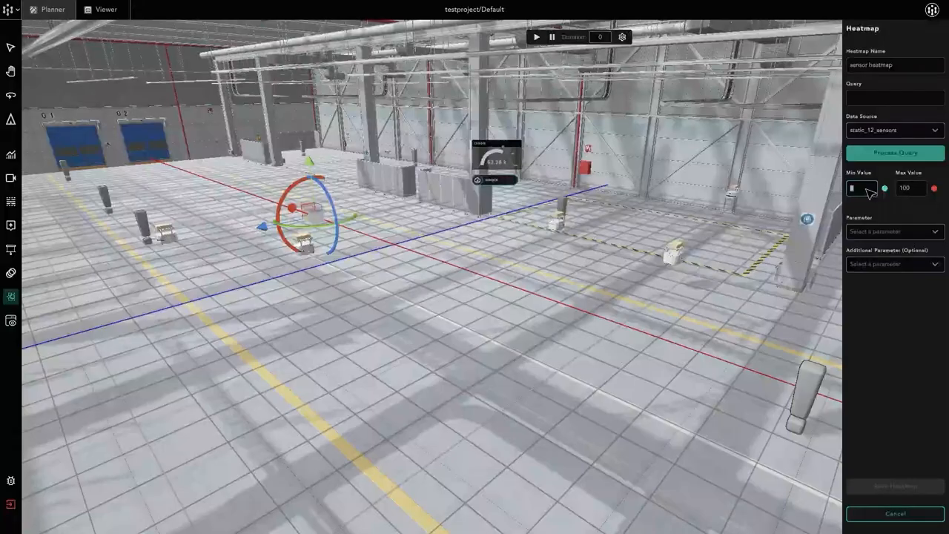
# Set the heatmap's minimum value to 20 and maximum value to 60, and process the query.
pyautogui.write('20')
pyautogui.doubleClick(921, 191)
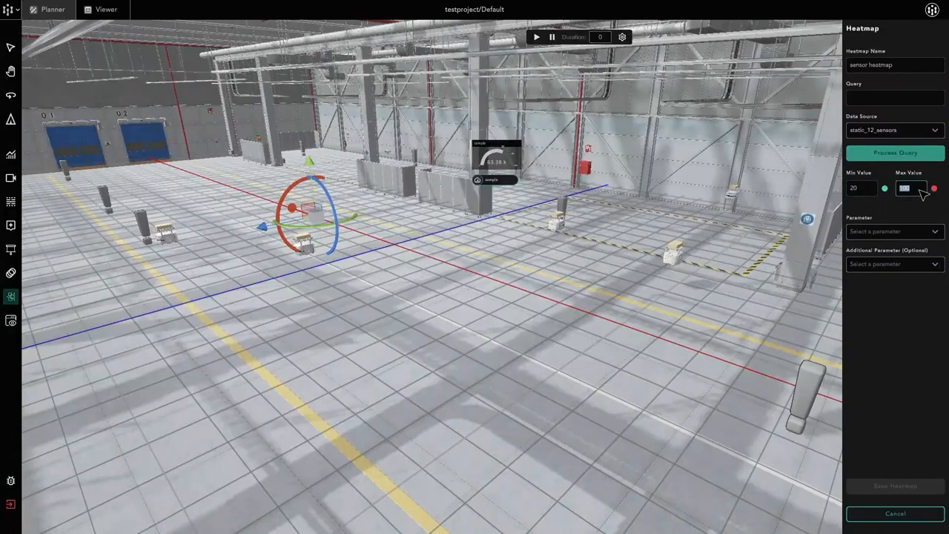
pyautogui.write('60')
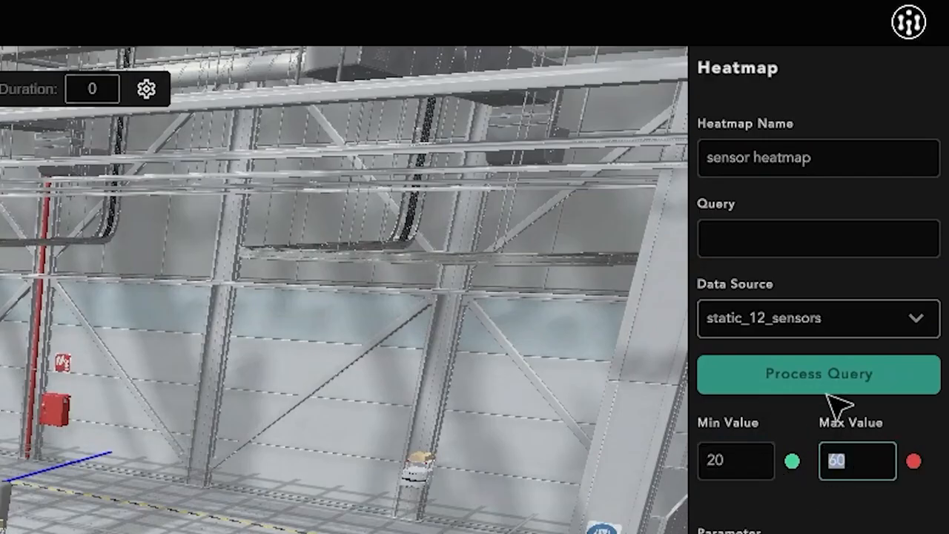
pyautogui.click(831, 385)
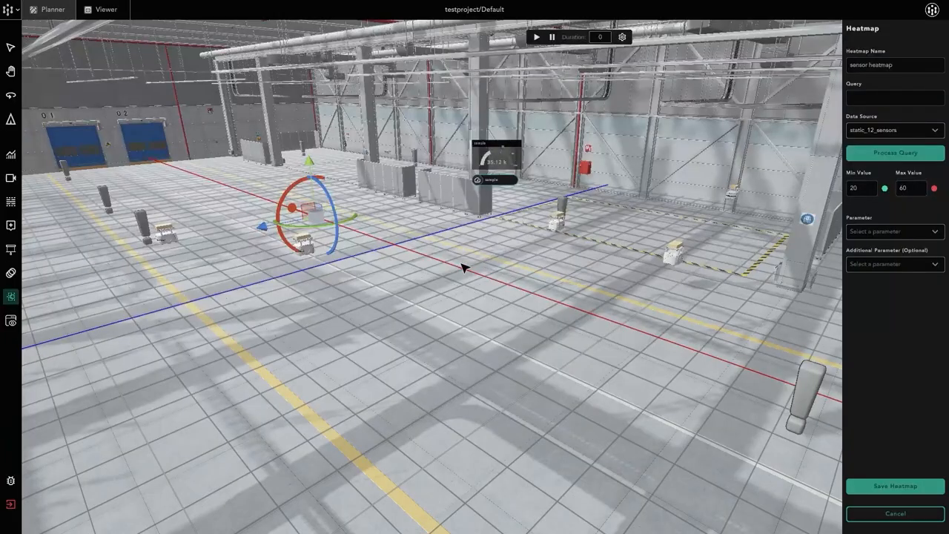
# Choose temp as the heatmap's main parameter.
pyautogui.click(894, 233)
pyautogui.click(882, 264)
pyautogui.click(890, 236)
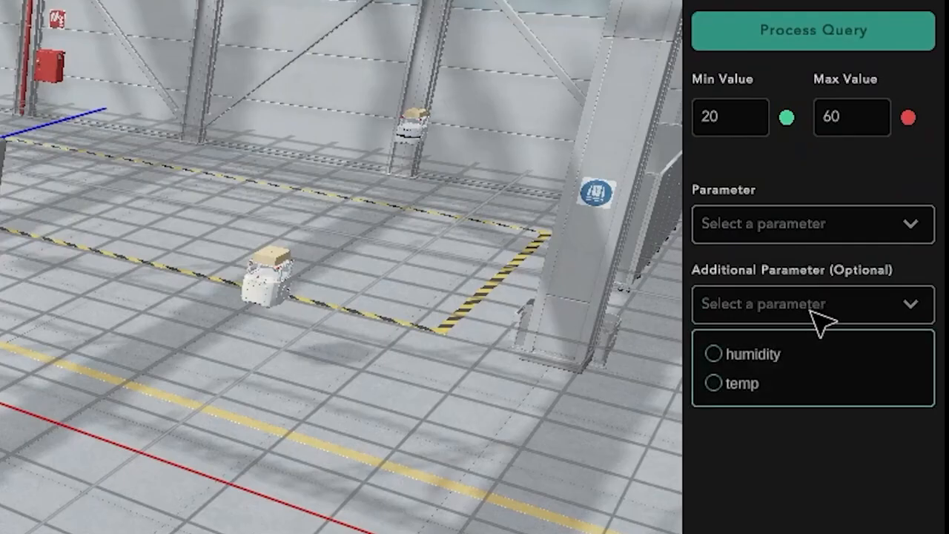
pyautogui.click(788, 174)
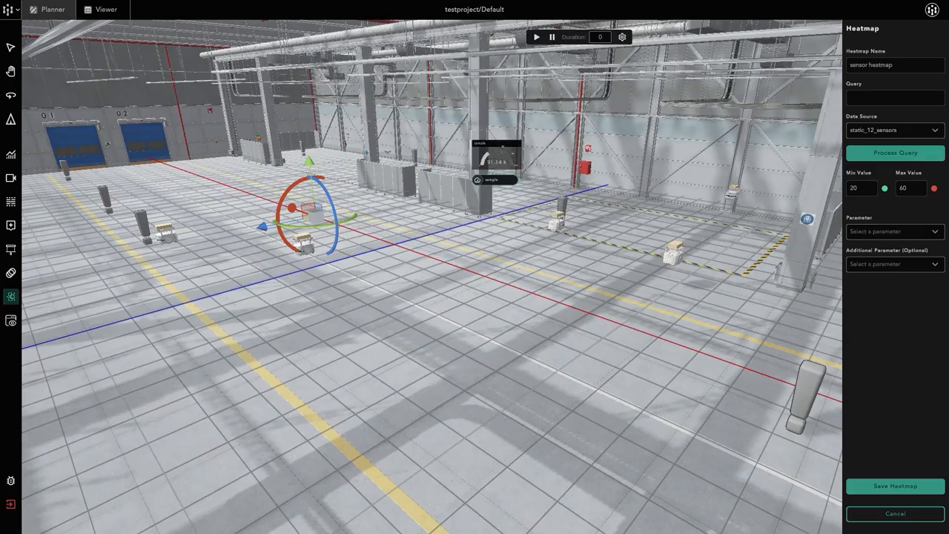
# Switch to the browser and check the temp and humidity fields of a sensor record.
pyautogui.hotkey('alt', 'Tab')
pyautogui.moveTo(81, 183); pyautogui.dragTo(140, 204)
pyautogui.click(95, 213)
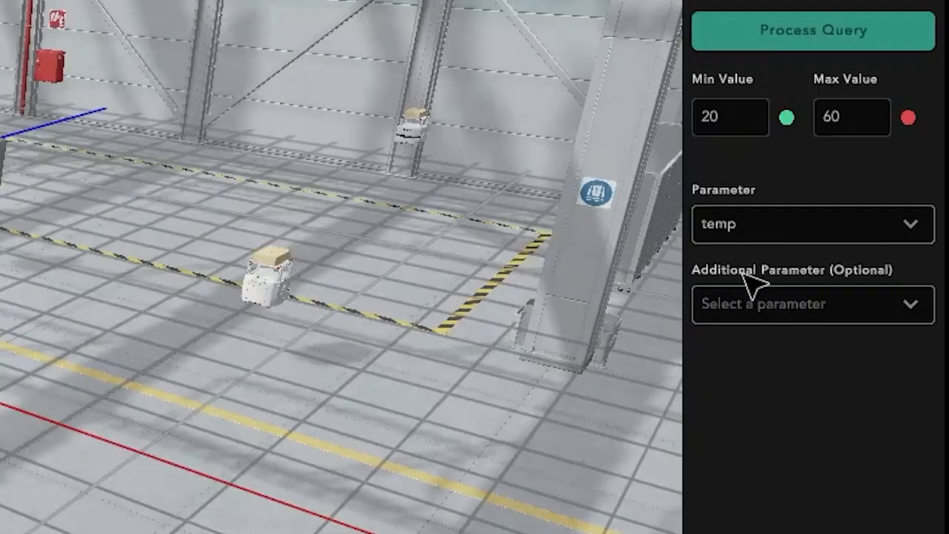
# Add humidity as the heatmap's additional parameter and save the heatmap.
pyautogui.click(777, 318)
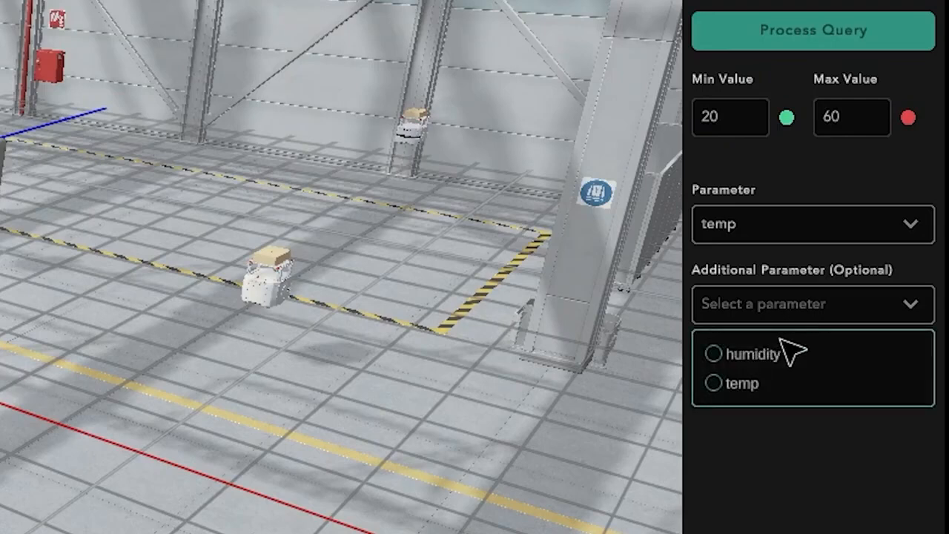
pyautogui.click(787, 250)
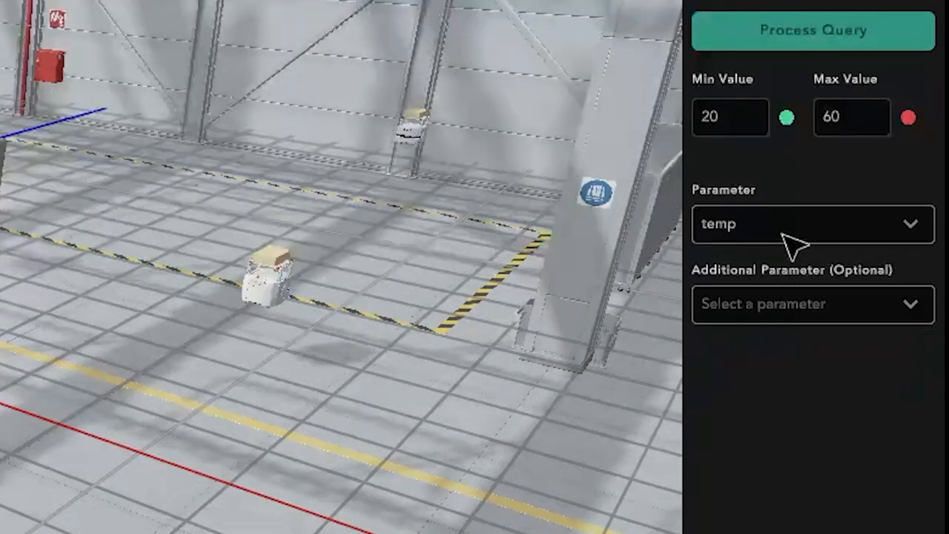
pyautogui.click(789, 236)
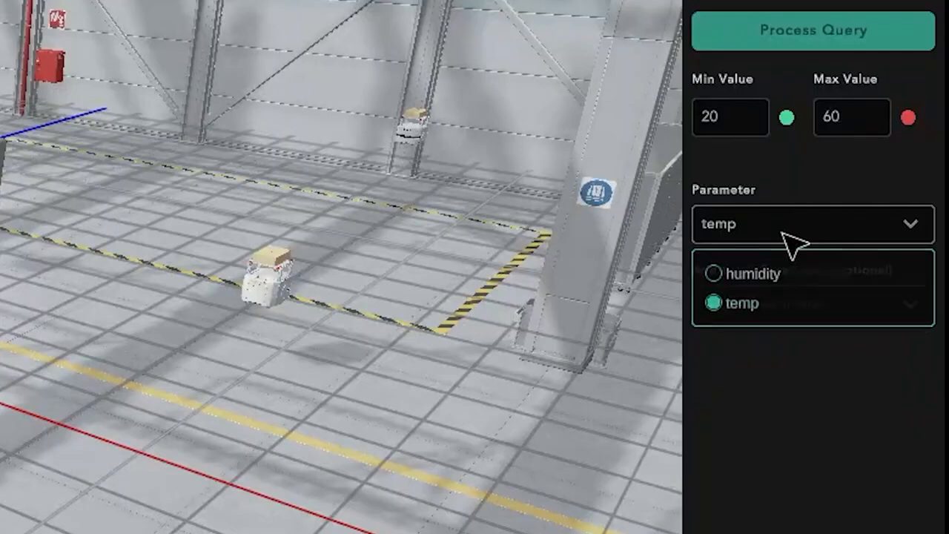
pyautogui.click(783, 234)
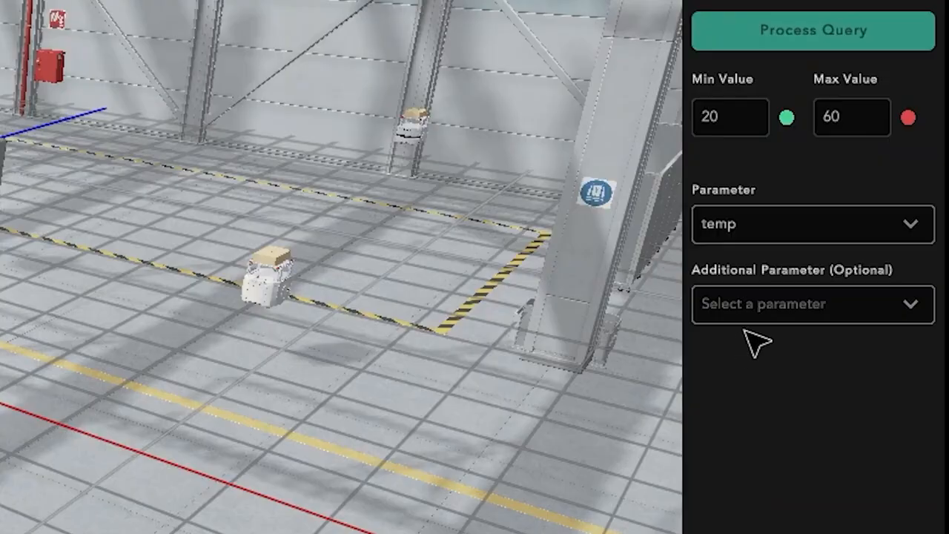
pyautogui.click(864, 264)
pyautogui.click(777, 355)
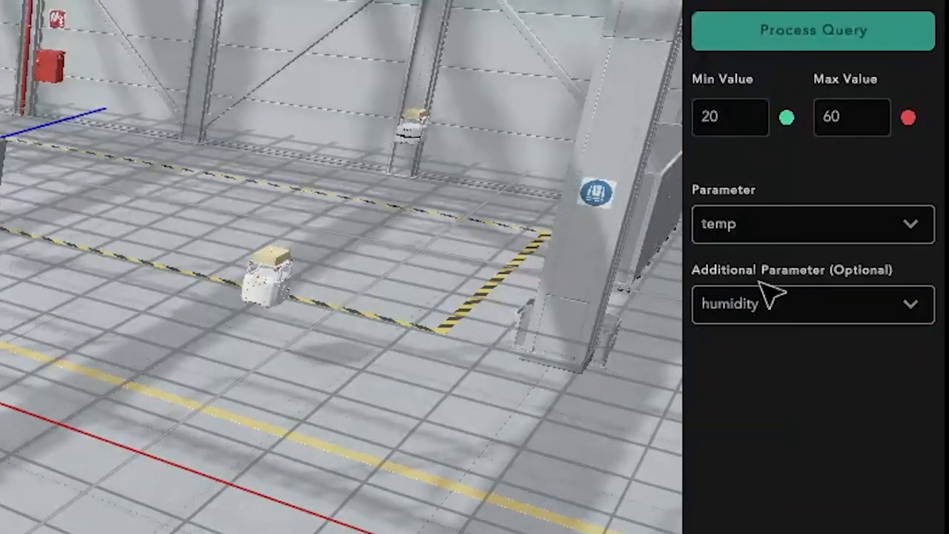
pyautogui.click(900, 486)
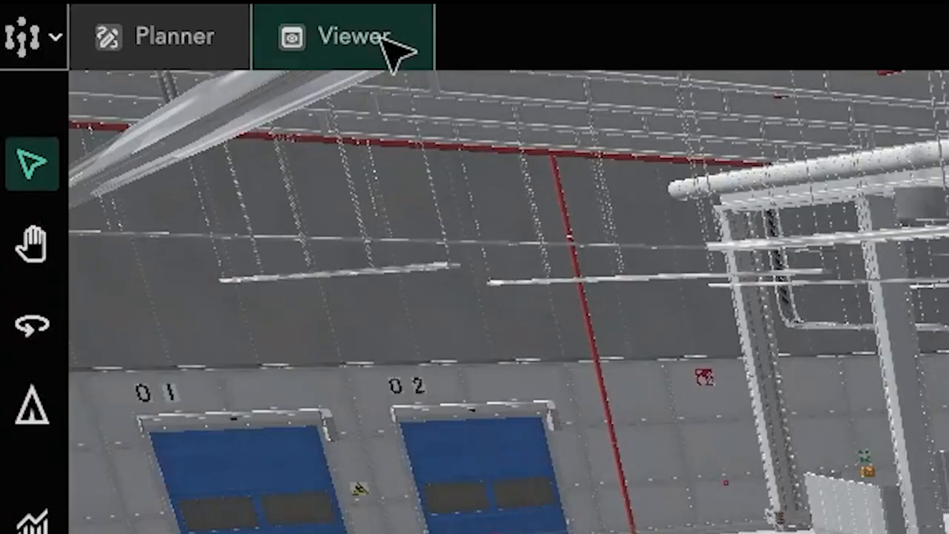
# Switch to the Viewer and display the sensor heatmap in the factory scene.
pyautogui.click(117, 10)
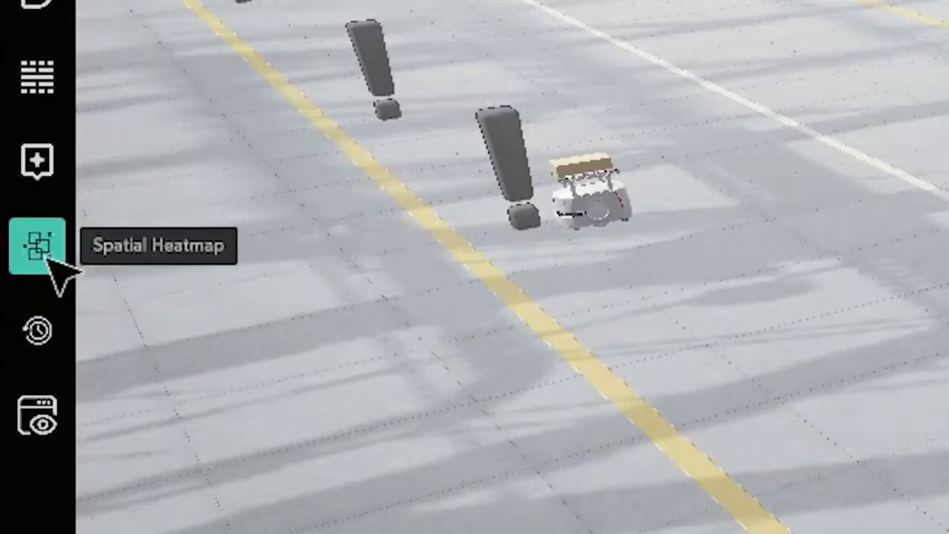
pyautogui.click(47, 254)
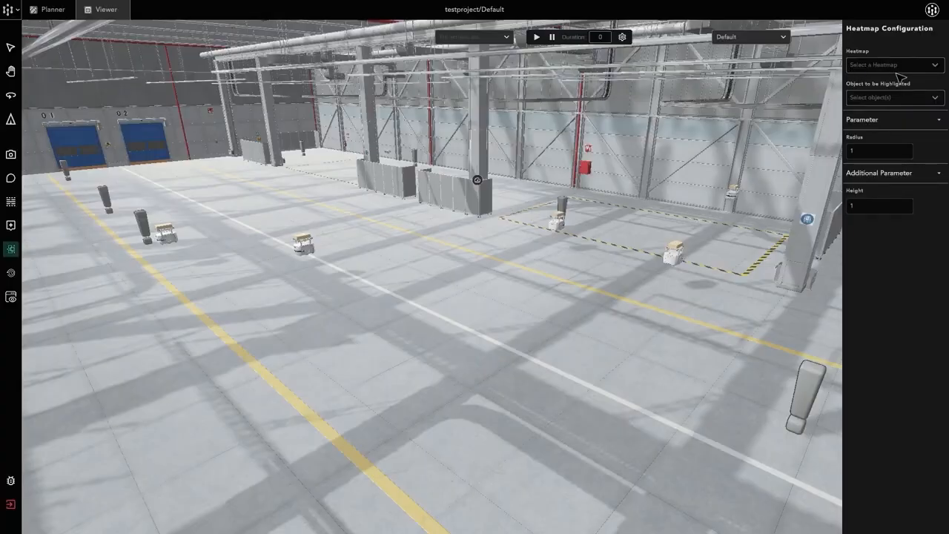
pyautogui.click(896, 71)
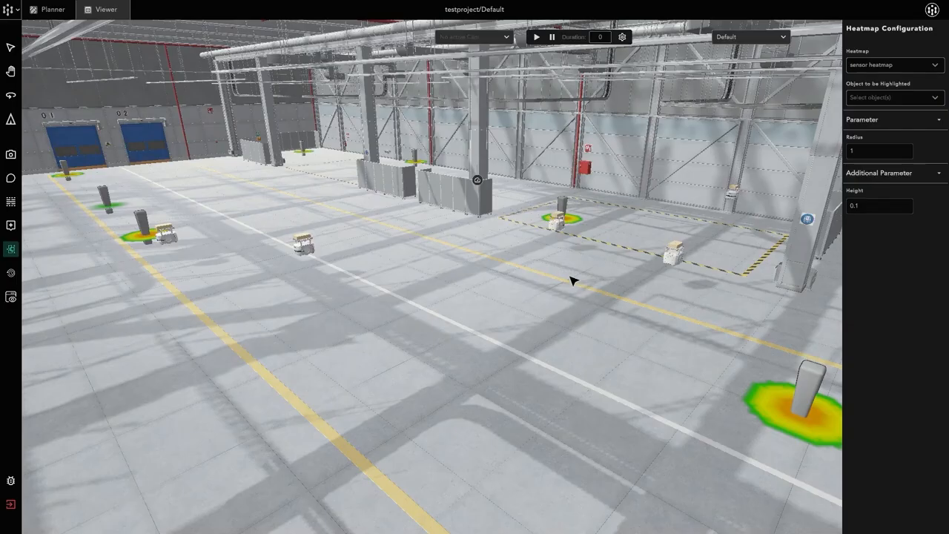
pyautogui.moveTo(573, 281); pyautogui.dragTo(454, 258, button='middle')
# Return to the Planner and expand the sensor group to review the sensors it contains.
pyautogui.click(66, 15)
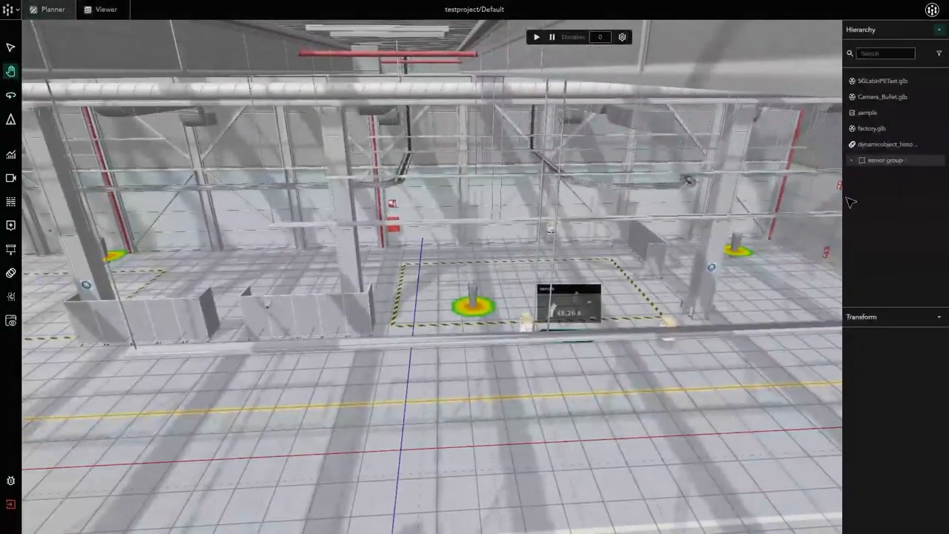
pyautogui.click(853, 160)
pyautogui.click(853, 160)
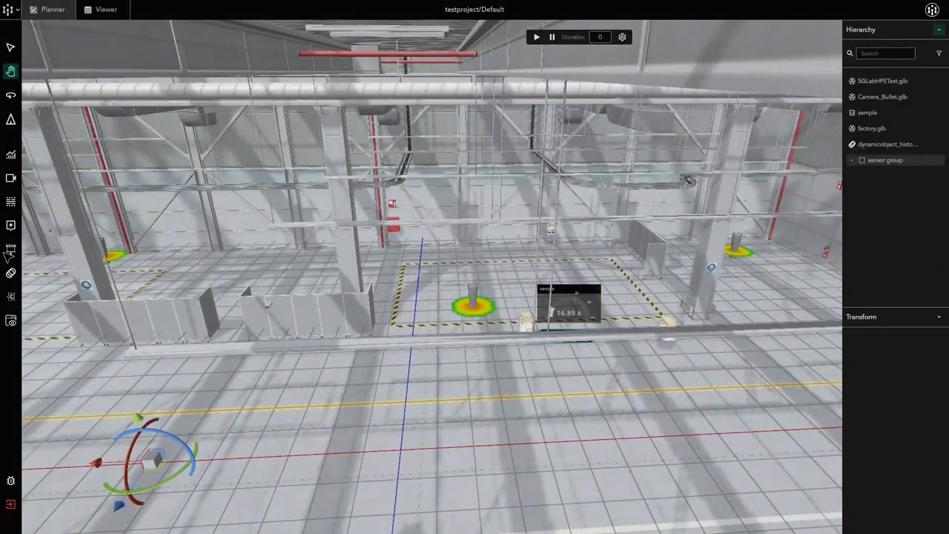
pyautogui.click(876, 163)
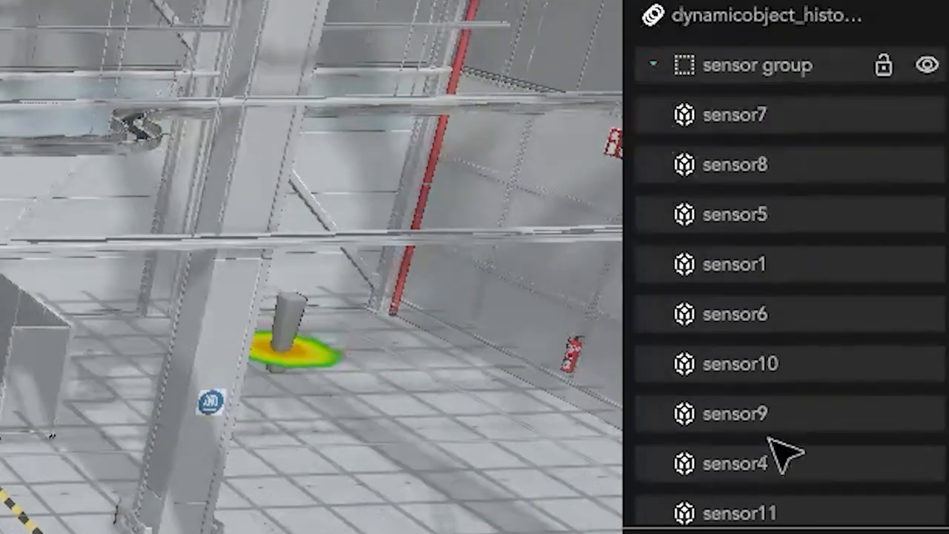
pyautogui.scroll(-1, 894, 284)
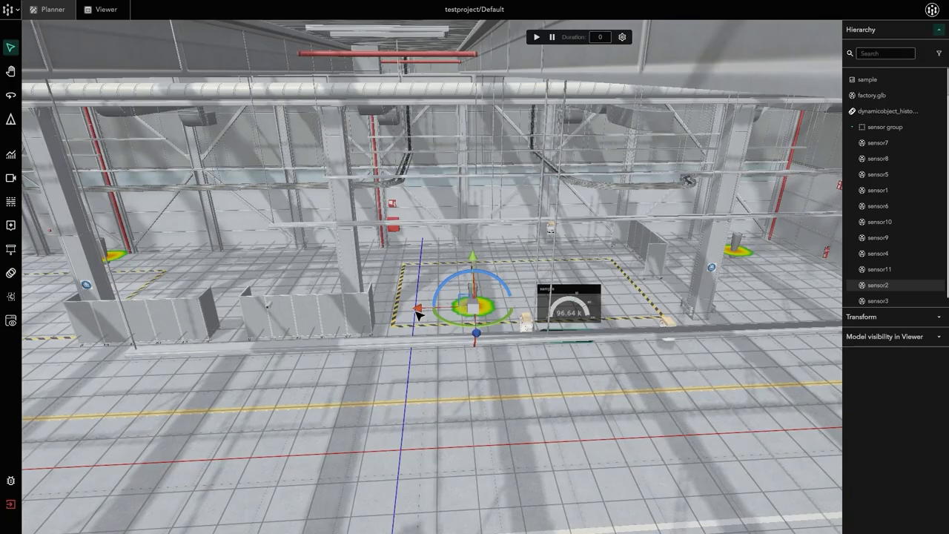
# Select sensor2 and sensor1 of the sensor group and examine where they stand in the factory relative to the heatmap spots.
pyautogui.click(422, 308)
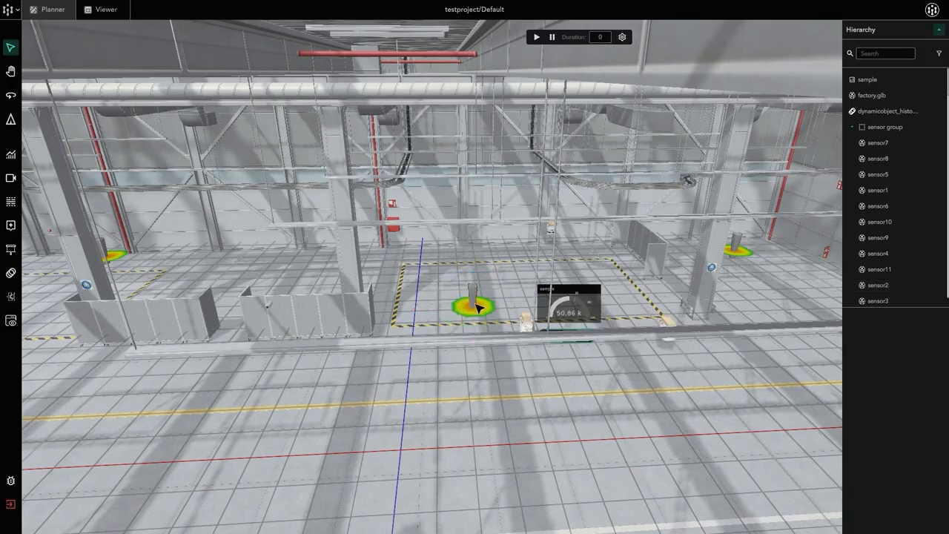
pyautogui.click(882, 285)
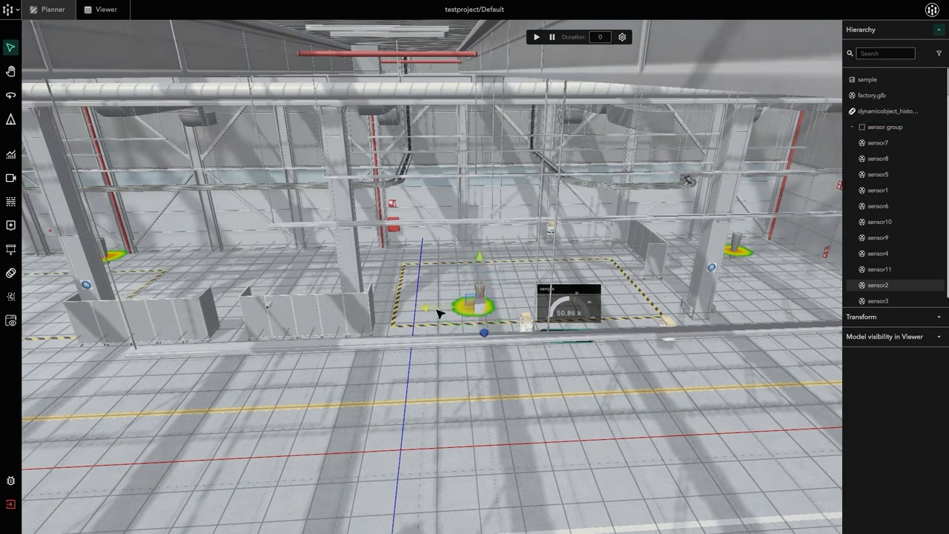
pyautogui.moveTo(752, 309); pyautogui.dragTo(533, 296, button='middle')
pyautogui.moveTo(583, 323); pyautogui.dragTo(546, 314, button='middle')
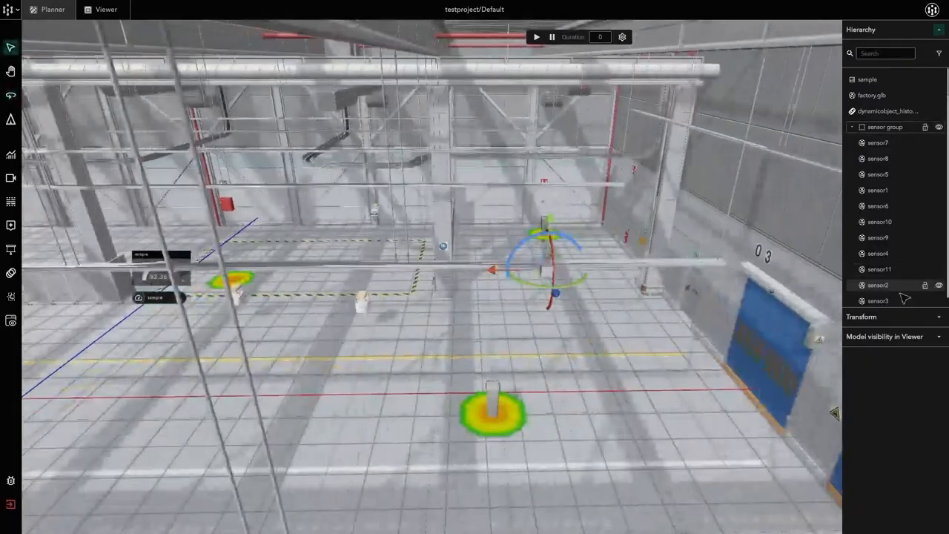
pyautogui.click(878, 190)
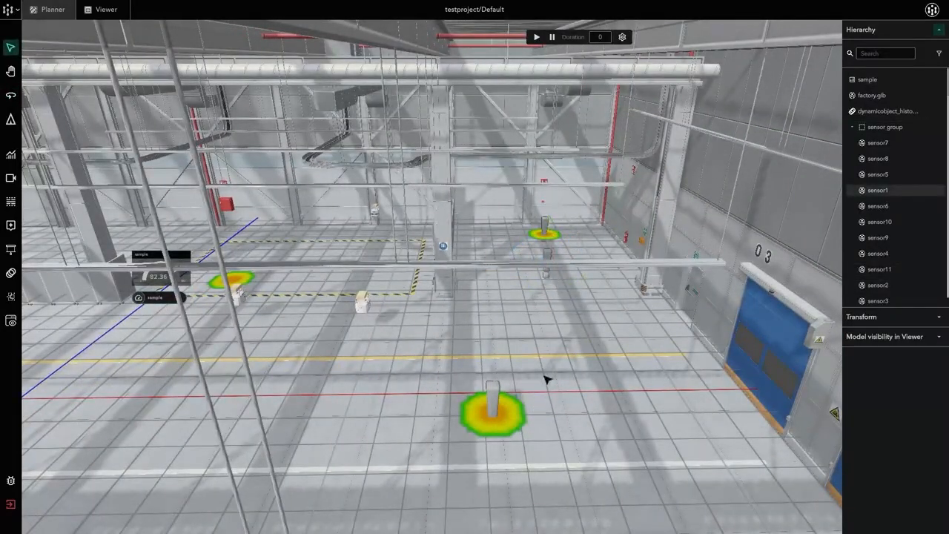
pyautogui.click(492, 397)
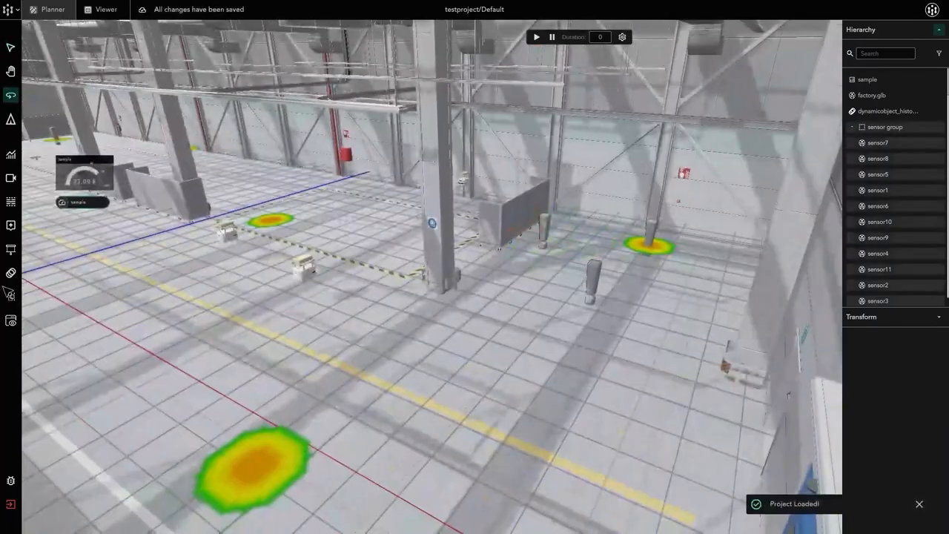
# Reprocess the sensor heatmap's static_12_sensors query, choose temp as parameter and humidity as additional parameter, and save the heatmap.
pyautogui.click(20, 296)
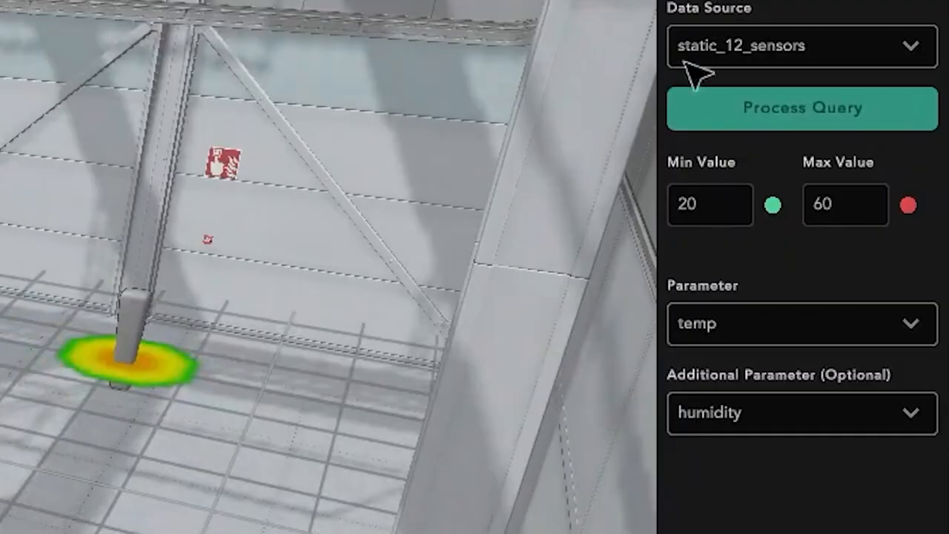
pyautogui.click(800, 121)
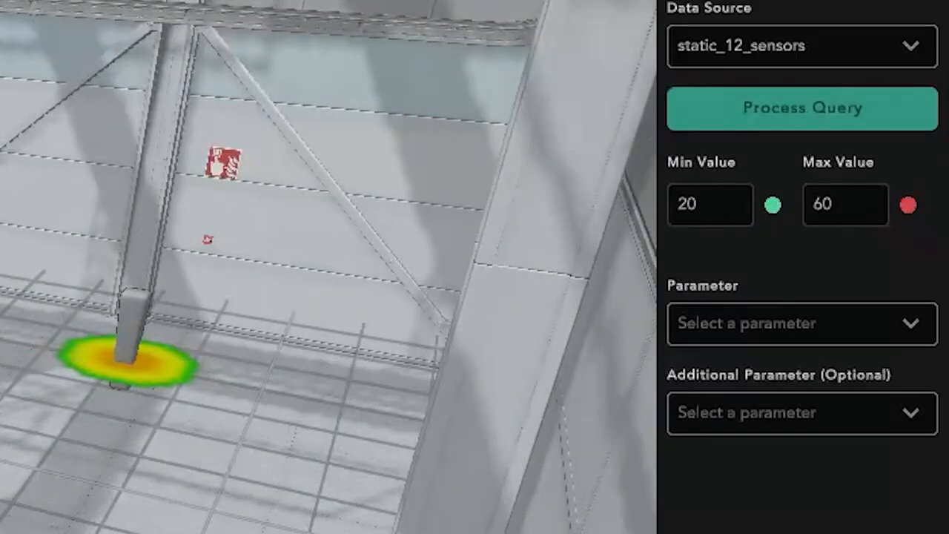
pyautogui.click(850, 324)
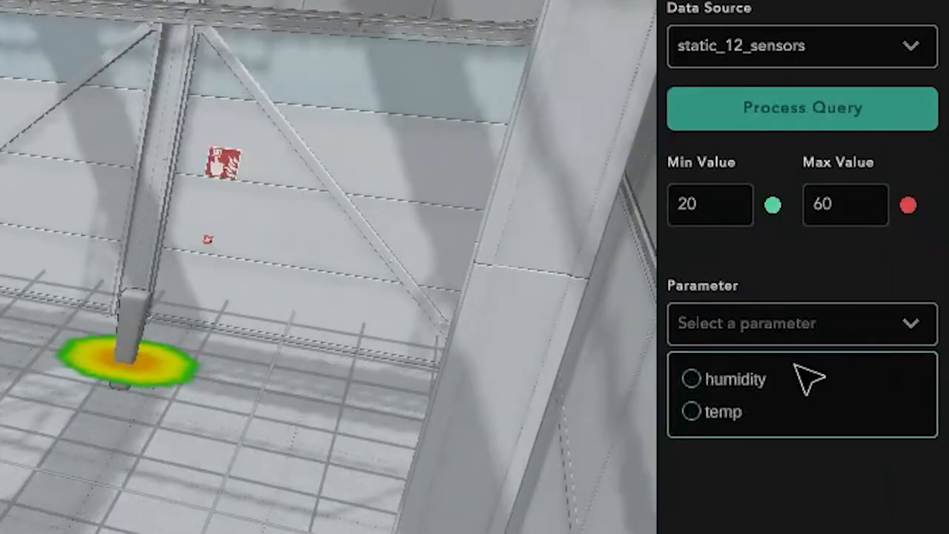
pyautogui.click(730, 416)
pyautogui.click(776, 413)
pyautogui.click(757, 466)
pyautogui.click(750, 360)
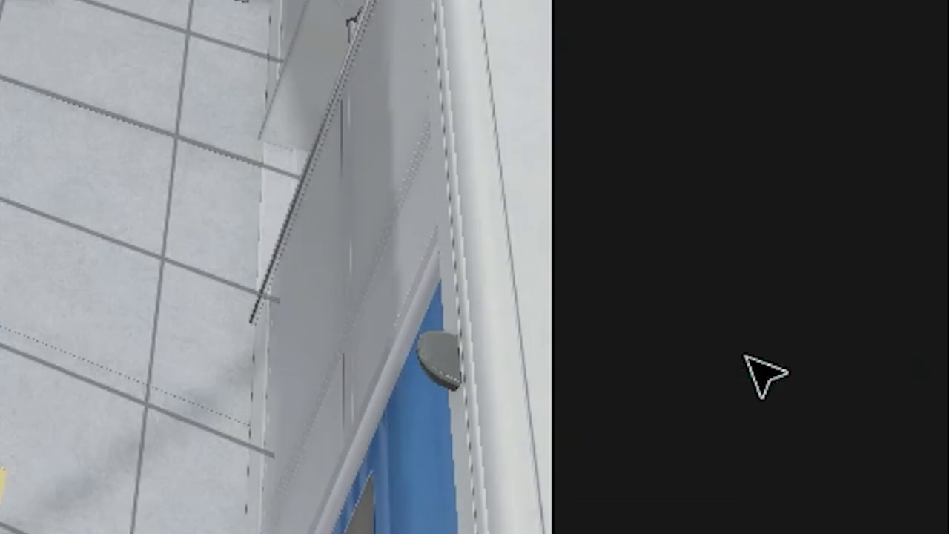
# Return to the Viewer and inspect the updated heatmap around the factory sensors.
pyautogui.moveTo(638, 378); pyautogui.dragTo(731, 333, button='middle')
pyautogui.click(113, 11)
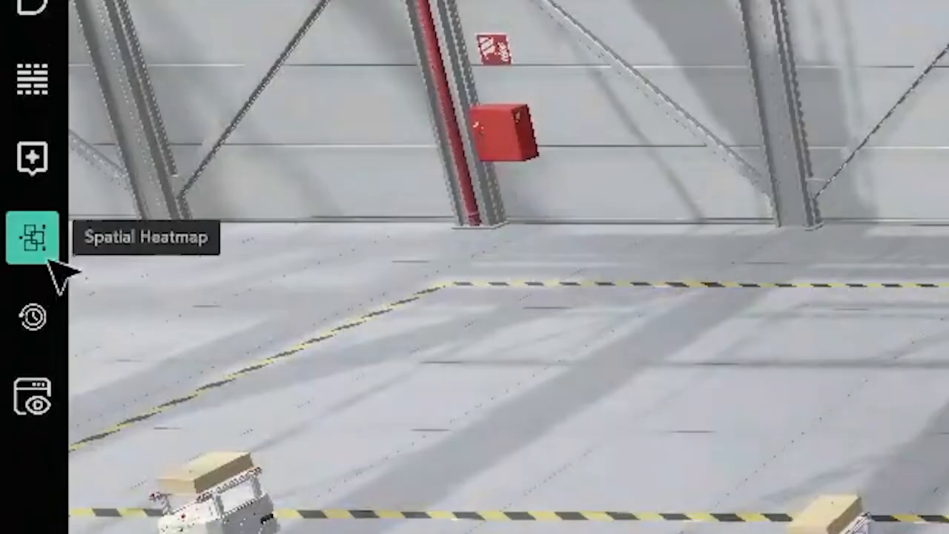
pyautogui.click(49, 260)
pyautogui.moveTo(442, 317)
pyautogui.mouseDown(button='middle')
pyautogui.moveTo(455, 319)
pyautogui.moveTo(428, 322)
pyautogui.moveTo(582, 336)
pyautogui.mouseUp(button='middle')
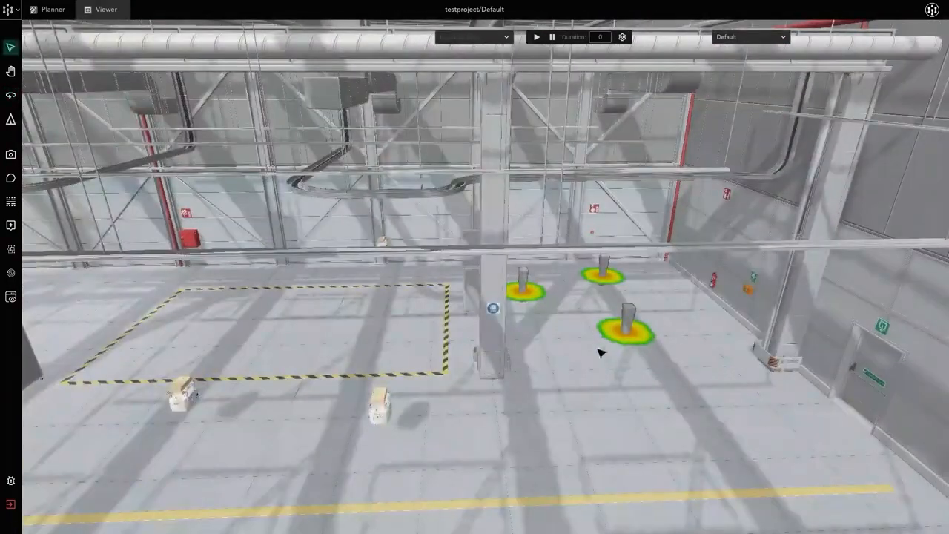
# Set the sensor heatmap's radius to 5 in the Viewer's heatmap configuration.
pyautogui.click(12, 250)
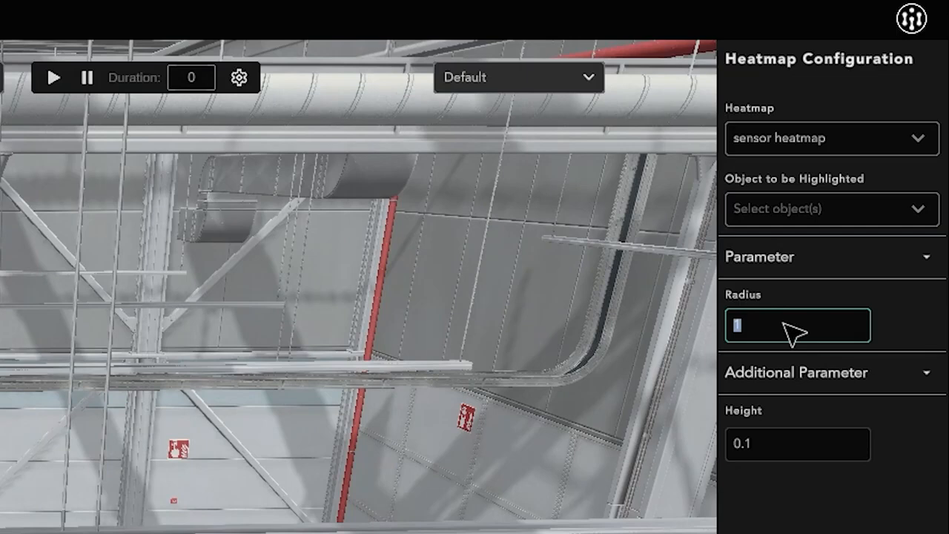
pyautogui.write('5')
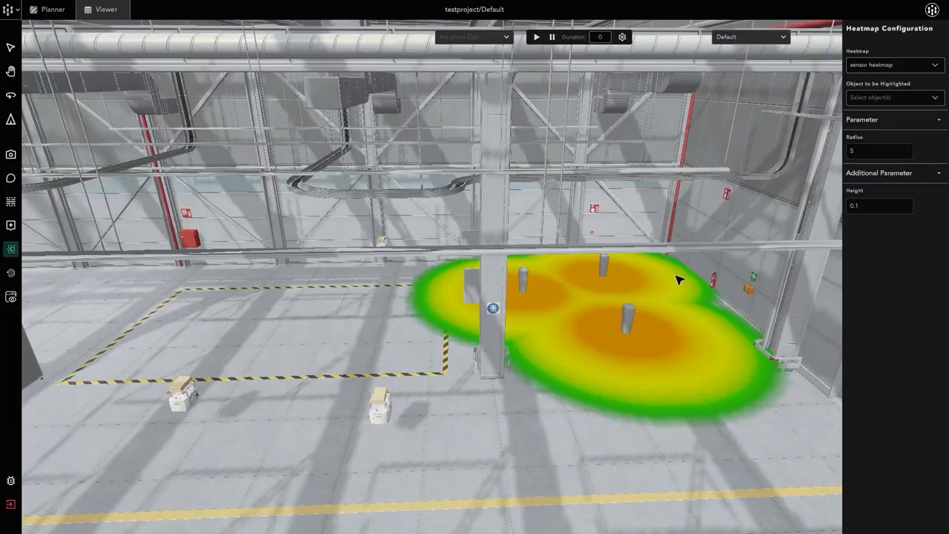
pyautogui.moveTo(678, 277)
pyautogui.mouseDown(button='right')
pyautogui.moveTo(479, 274)
pyautogui.moveTo(562, 251)
pyautogui.moveTo(670, 268)
pyautogui.moveTo(734, 229)
pyautogui.moveTo(769, 288)
pyautogui.moveTo(692, 286)
pyautogui.mouseUp(button='right')
pyautogui.press('a')
pyautogui.press('w')
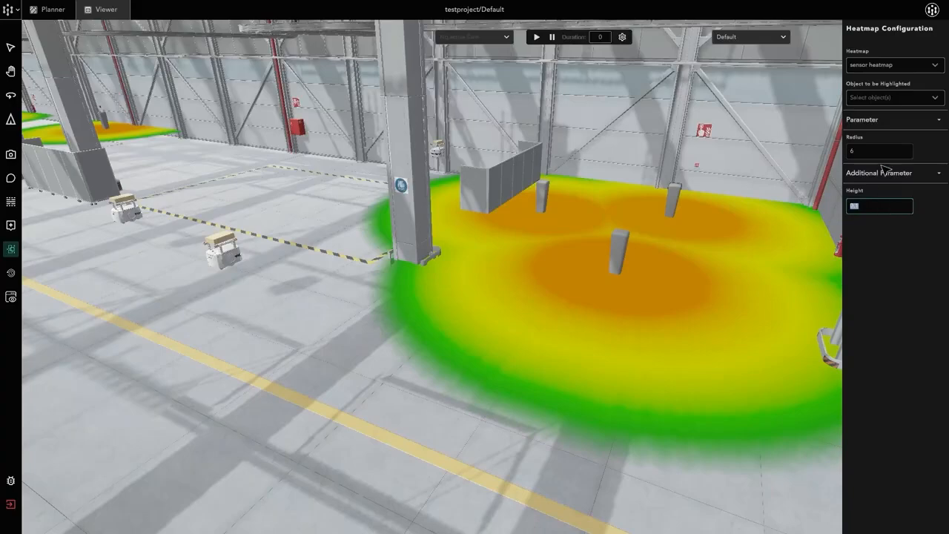
# Increase the sensor heatmap's radius to 7 and look over its coverage of the factory floor.
pyautogui.click(883, 153)
pyautogui.write('7')
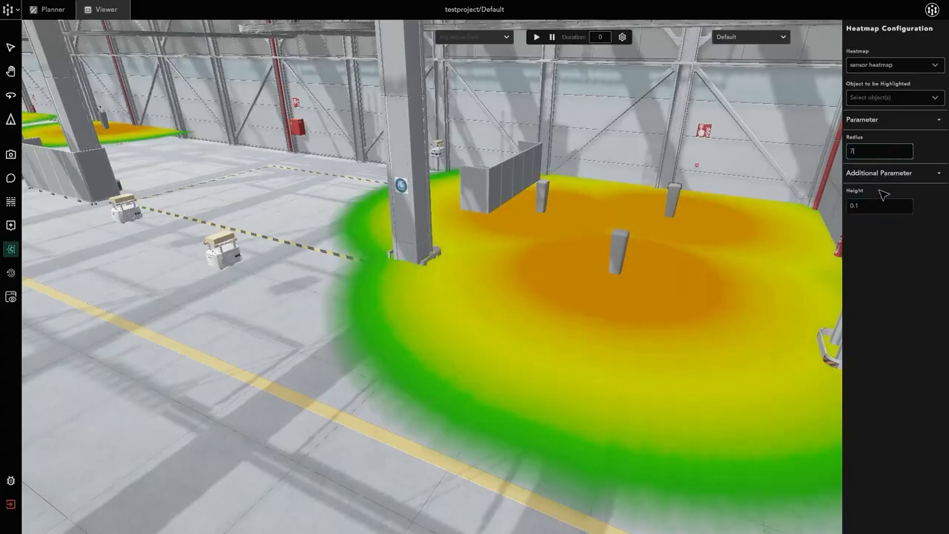
pyautogui.moveTo(670, 258); pyautogui.dragTo(394, 225, button='right')
pyautogui.press('s')
pyautogui.press('s')
pyautogui.press('s')
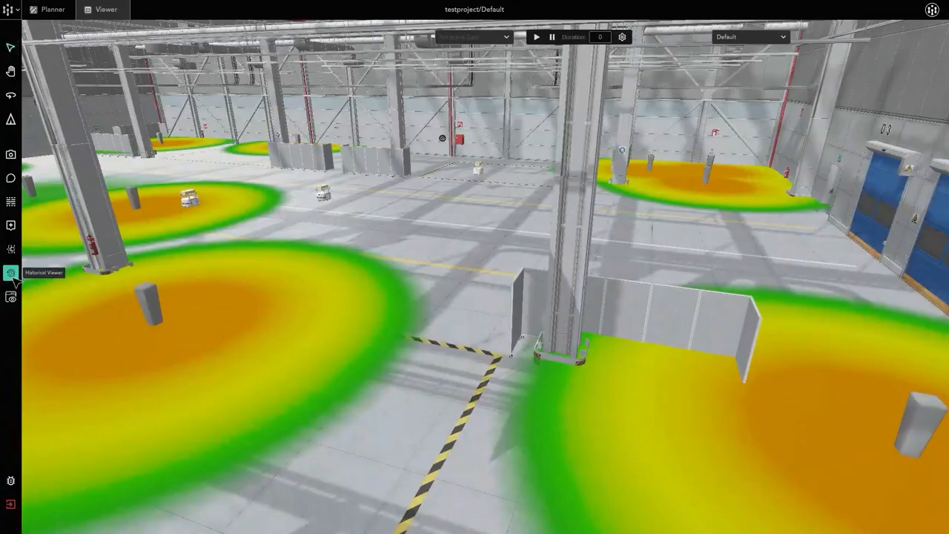
# Choose static_12_sensors as the Historical Viewer's data source and set the start to 01/01/2021 at 15:00.
pyautogui.click(30, 238)
pyautogui.click(881, 69)
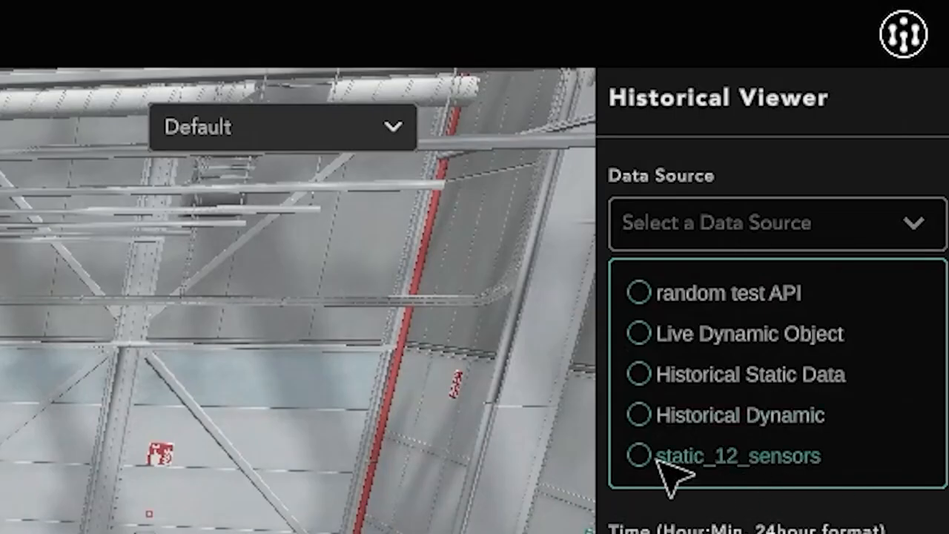
pyautogui.click(734, 458)
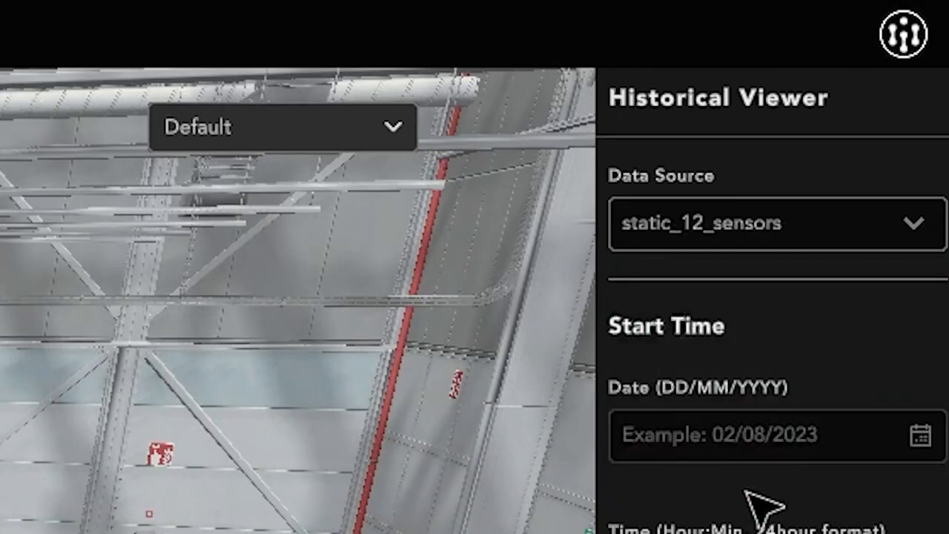
pyautogui.click(841, 447)
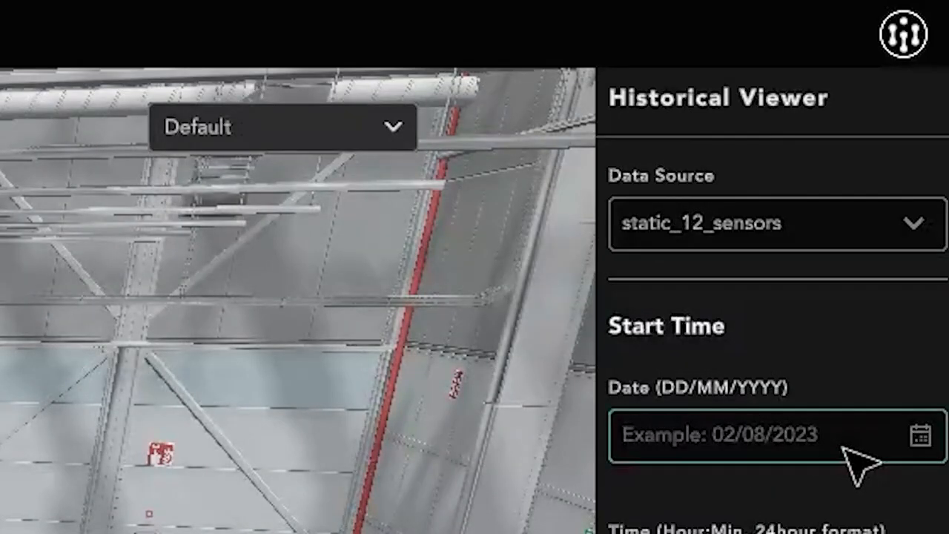
pyautogui.write('01')
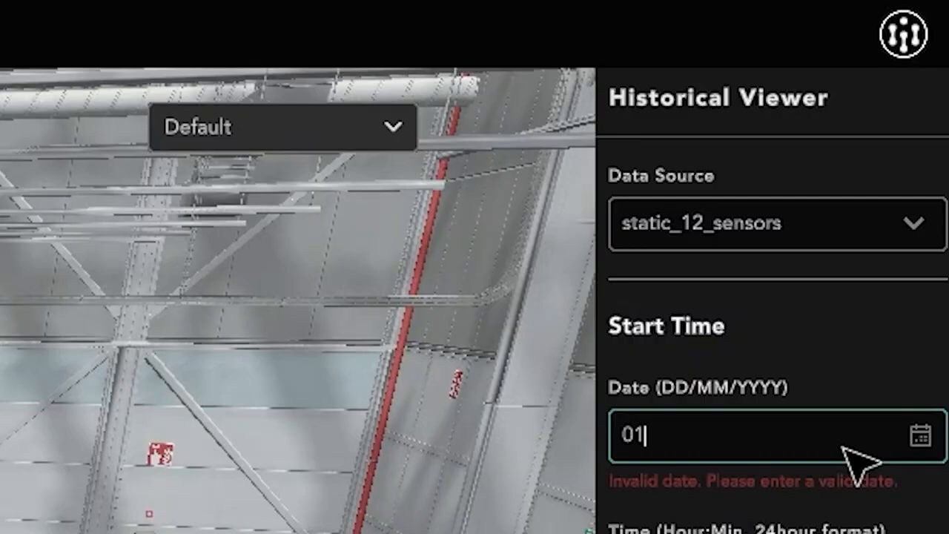
pyautogui.write('/01/2021')
pyautogui.press('Tab')
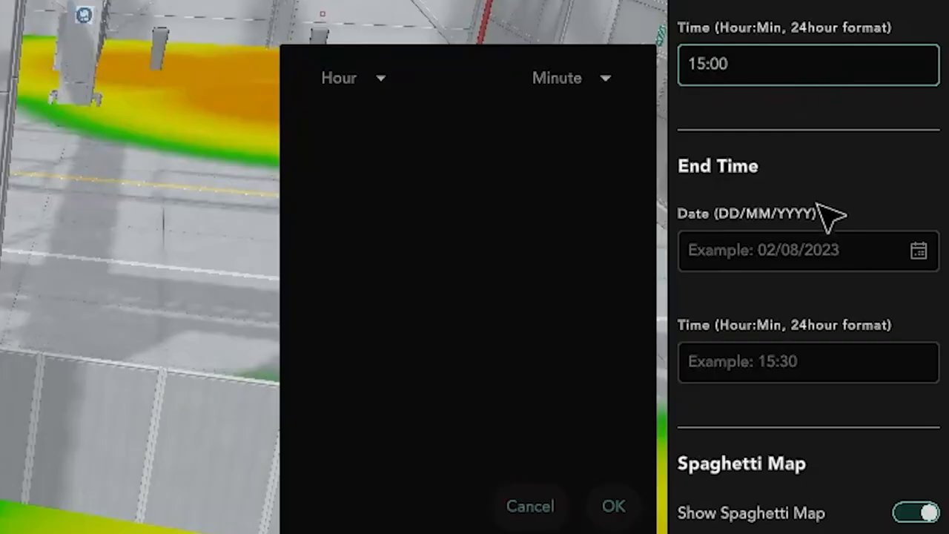
# Set the historical end time to 02/01/2021 at 15:00 and process the data with the spaghetti map shown.
pyautogui.click(836, 255)
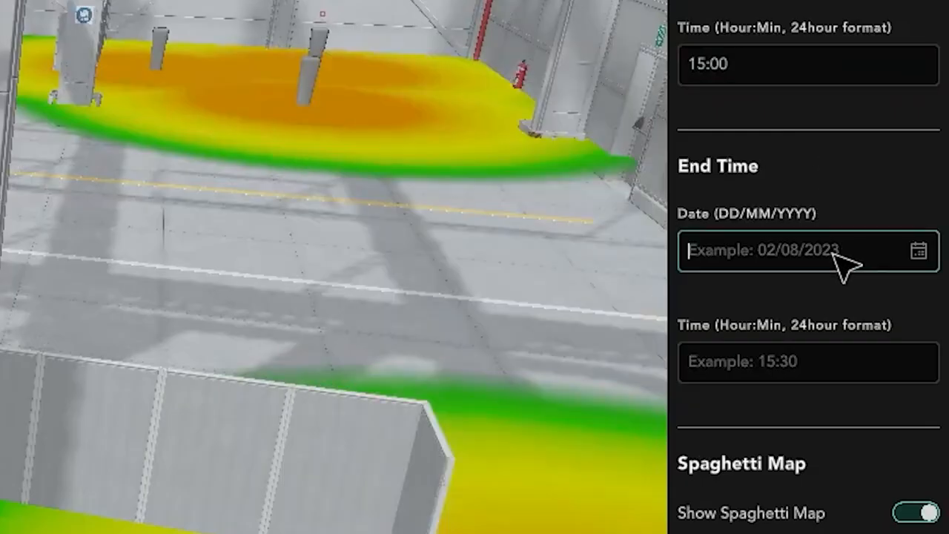
pyautogui.write('02/01')
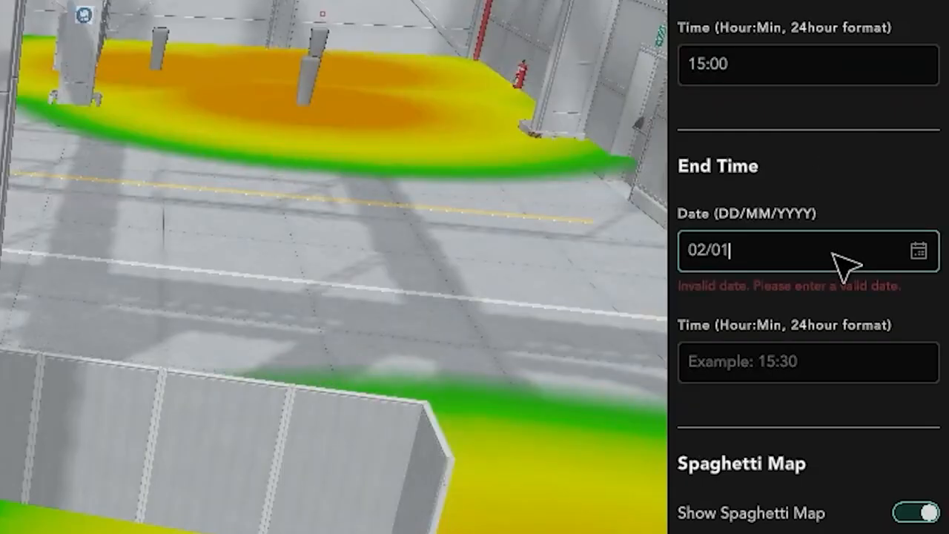
pyautogui.write('/2021')
pyautogui.click(845, 362)
pyautogui.write('15:00')
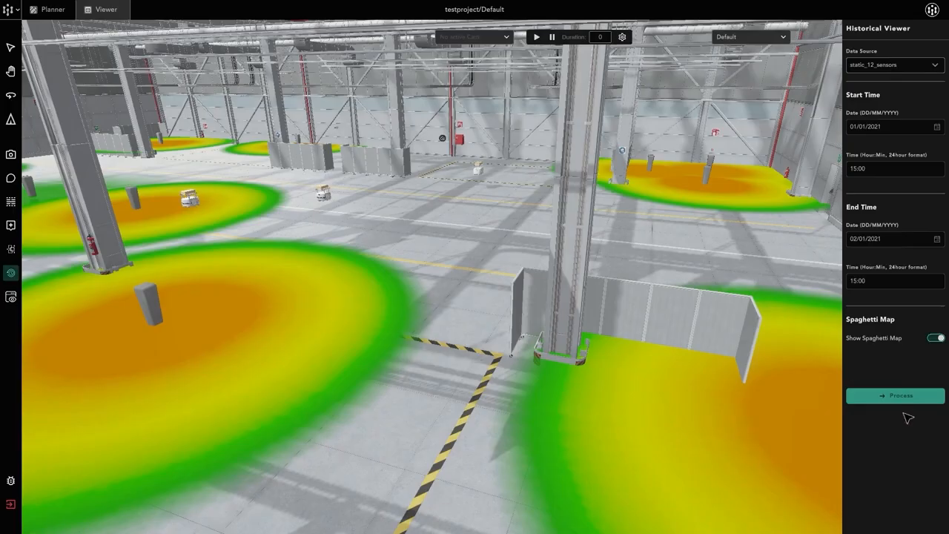
pyautogui.click(904, 401)
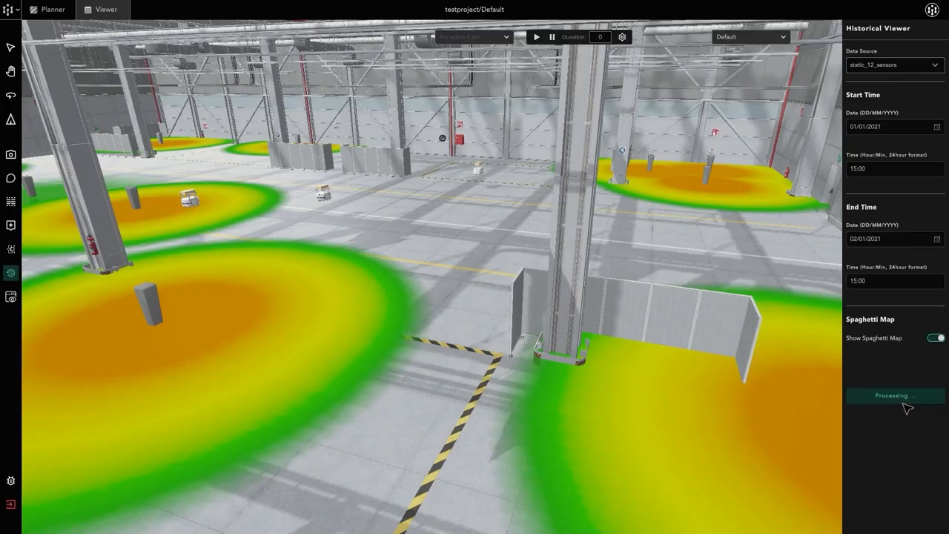
# Move the historical playback to 2024/03/26 13:11 and play it to watch the heatmap from above the factory.
pyautogui.click(480, 400)
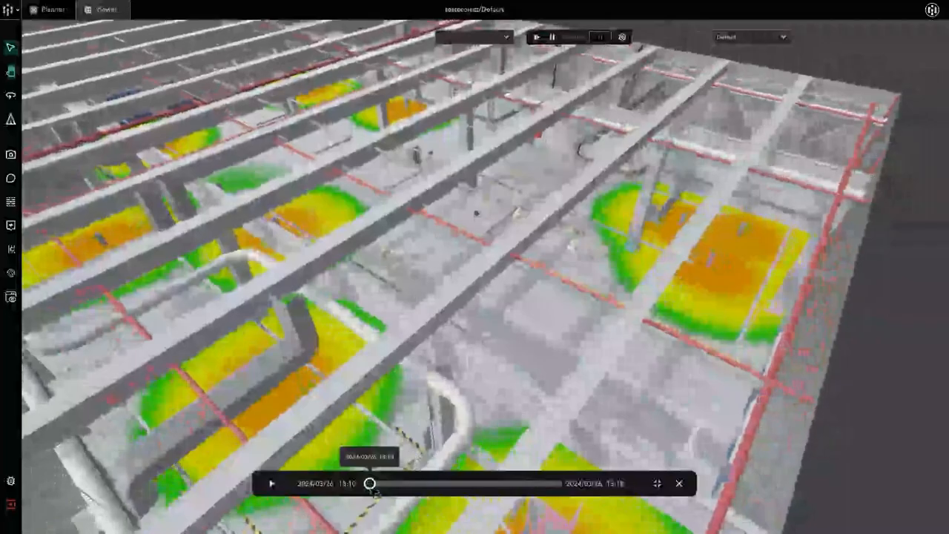
pyautogui.moveTo(380, 487); pyautogui.dragTo(407, 485)
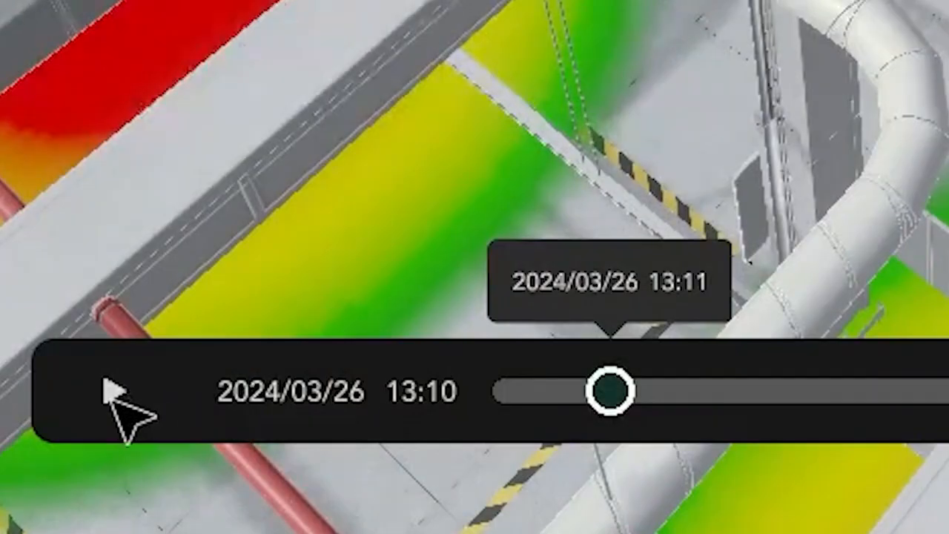
pyautogui.click(272, 482)
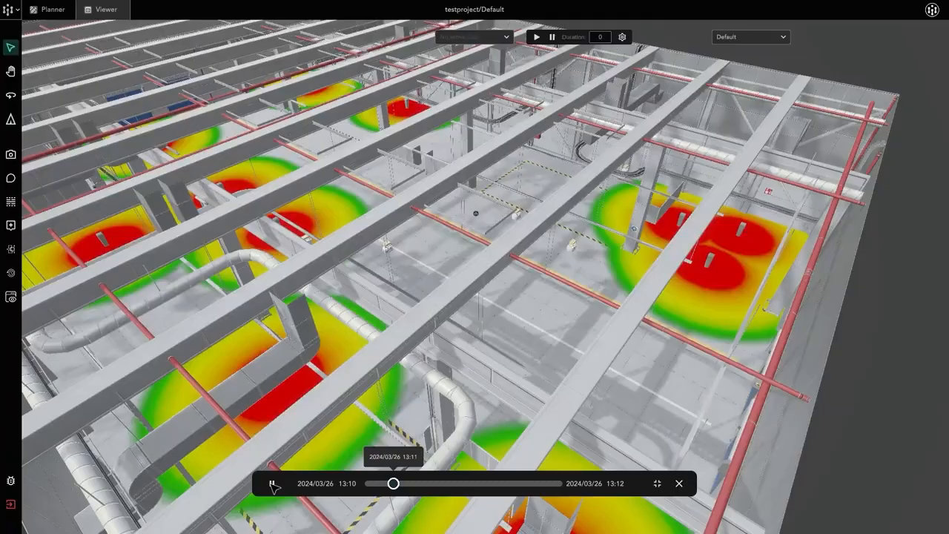
pyautogui.press('alt')
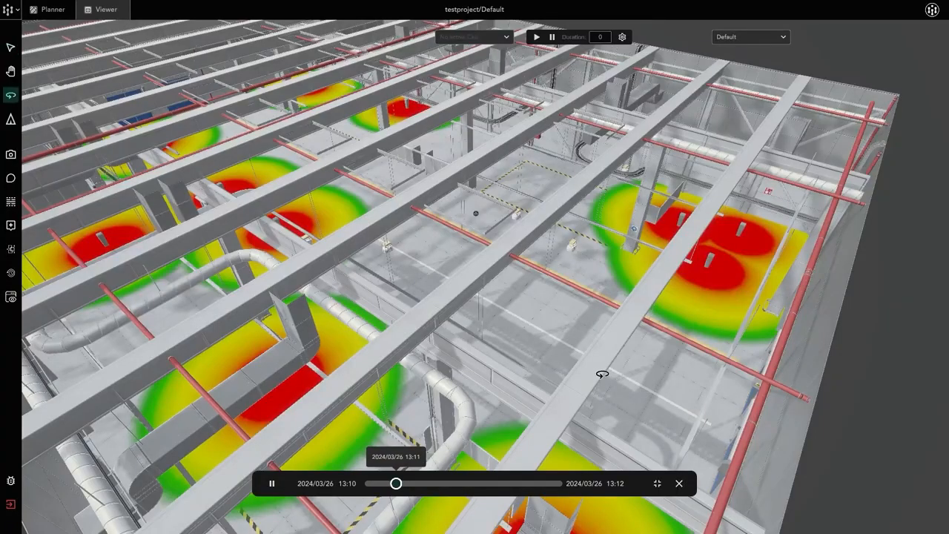
pyautogui.keyDown('alt'); pyautogui.moveTo(561, 332); pyautogui.dragTo(486, 285); pyautogui.keyUp('alt')
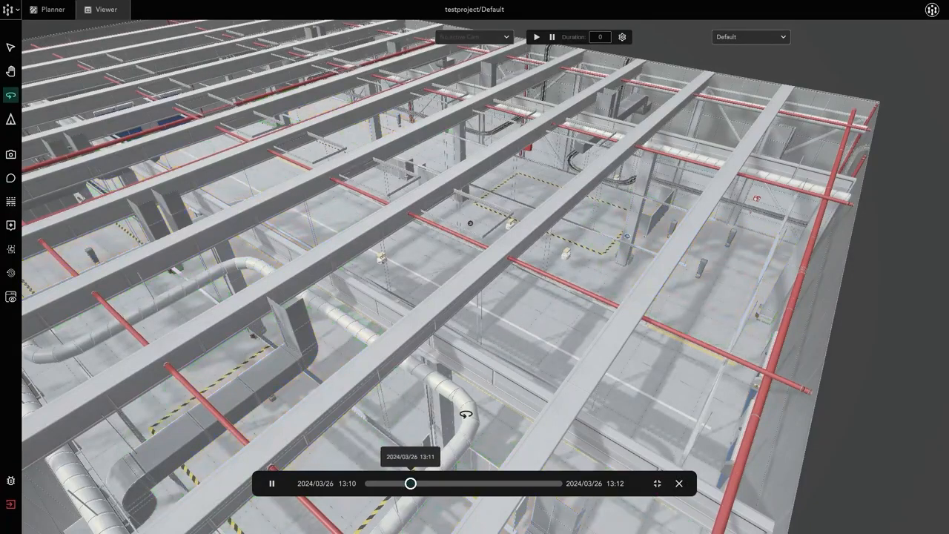
pyautogui.press('Escape')
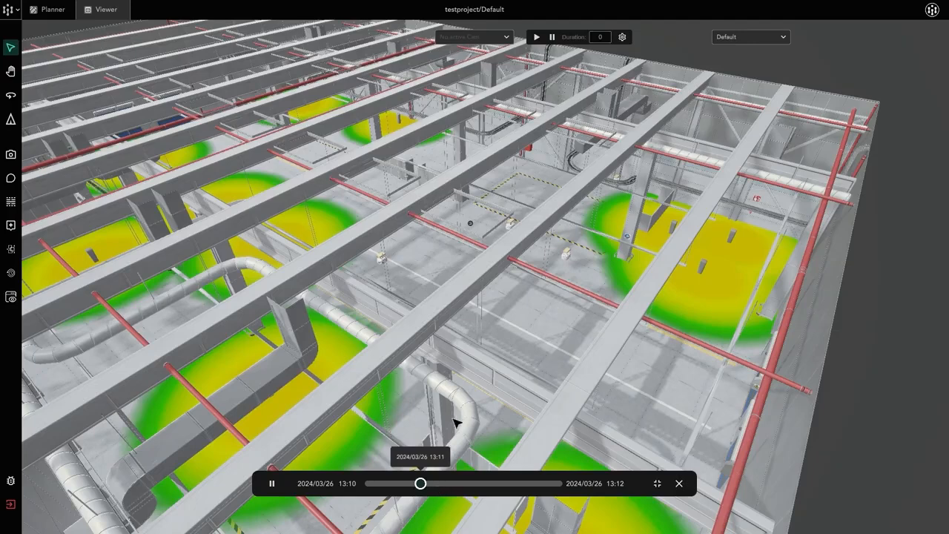
# Pause the historical playback and rewind it to 2024/03/26 13:10.
pyautogui.click(273, 484)
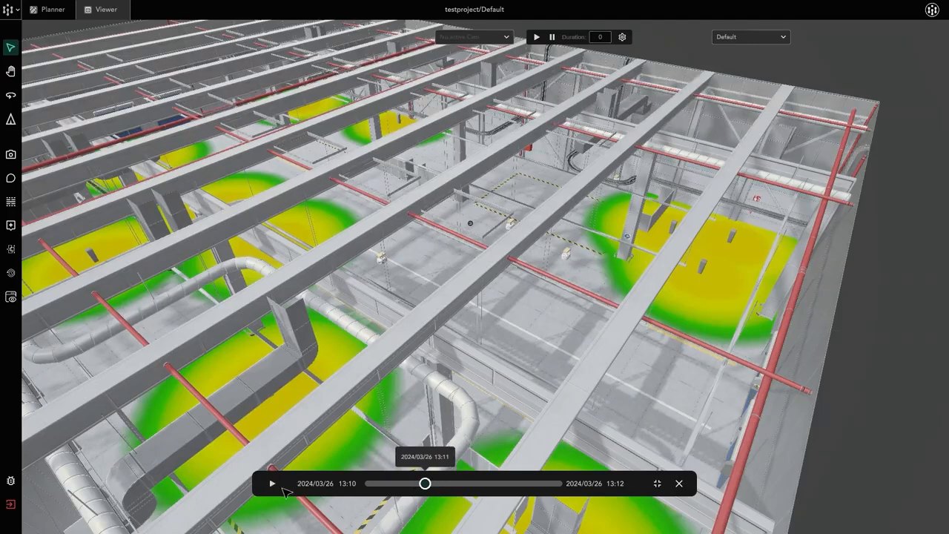
pyautogui.click(369, 484)
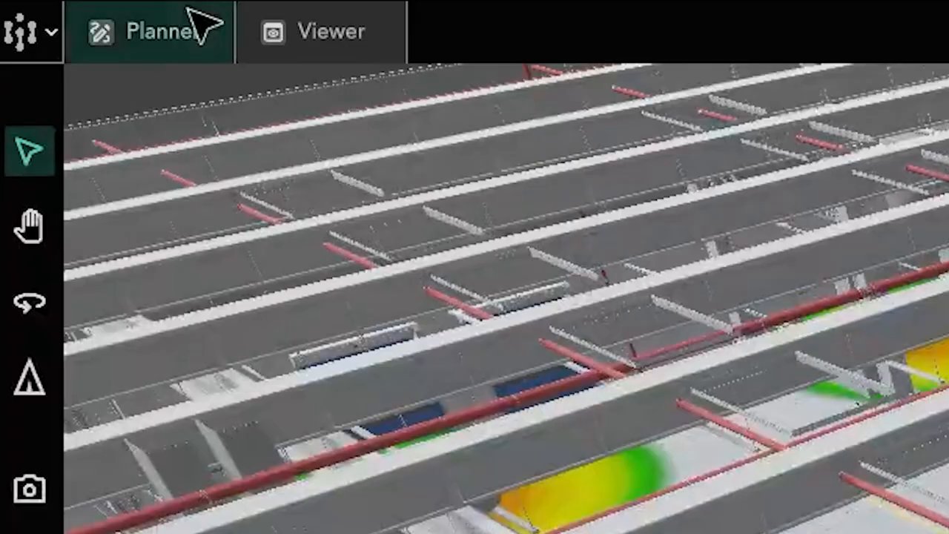
# In Planner, set the sensor heatmap's minimum value to 30 and maximum value to 50 and save the heatmap.
pyautogui.click(60, 7)
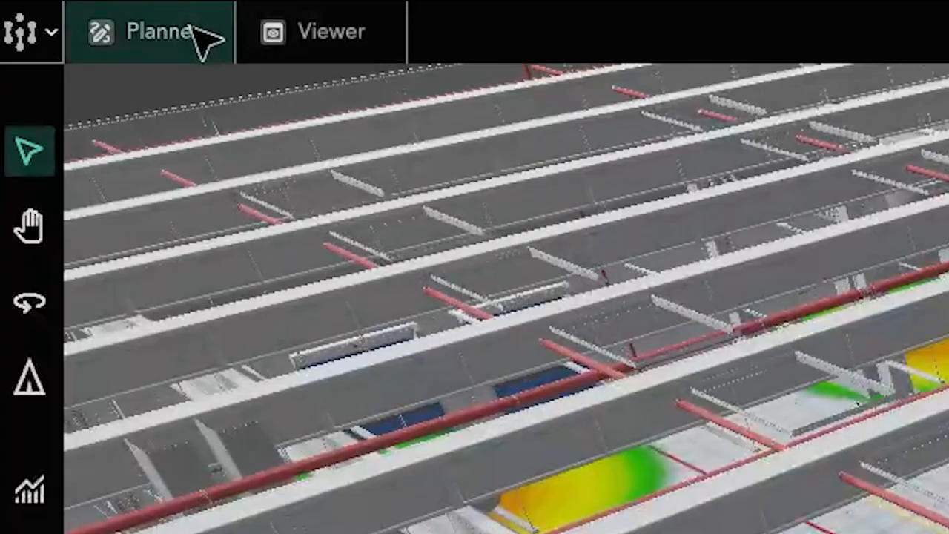
pyautogui.click(312, 48)
pyautogui.click(11, 297)
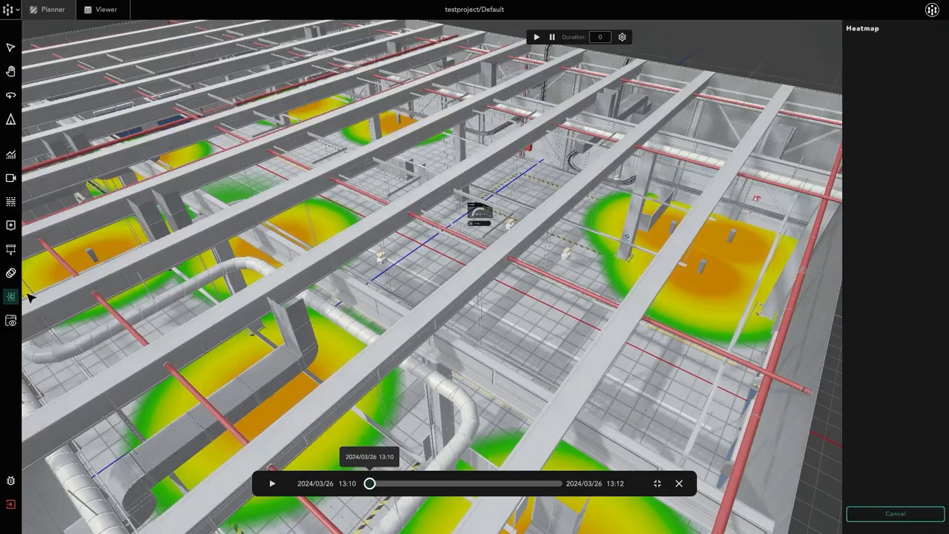
pyautogui.click(11, 296)
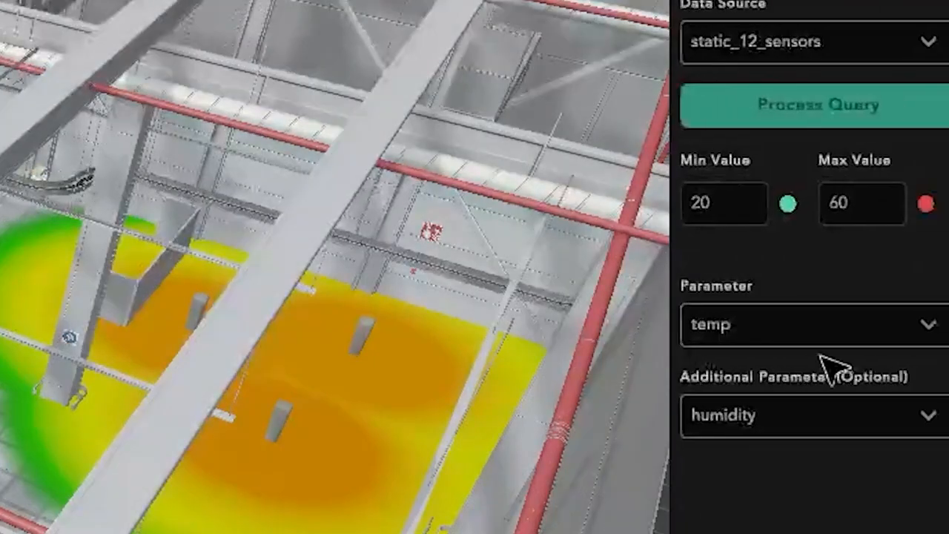
pyautogui.doubleClick(732, 203)
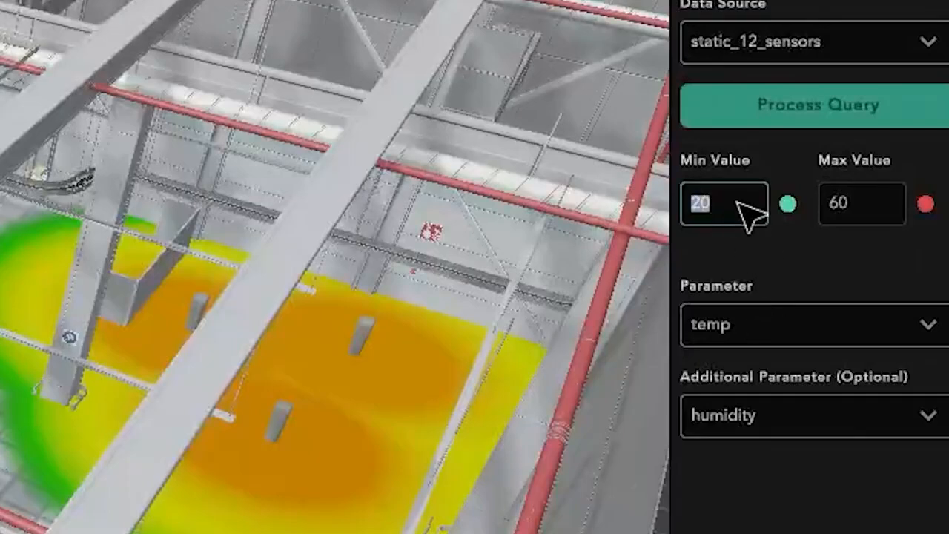
pyautogui.doubleClick(860, 209)
pyautogui.write('50')
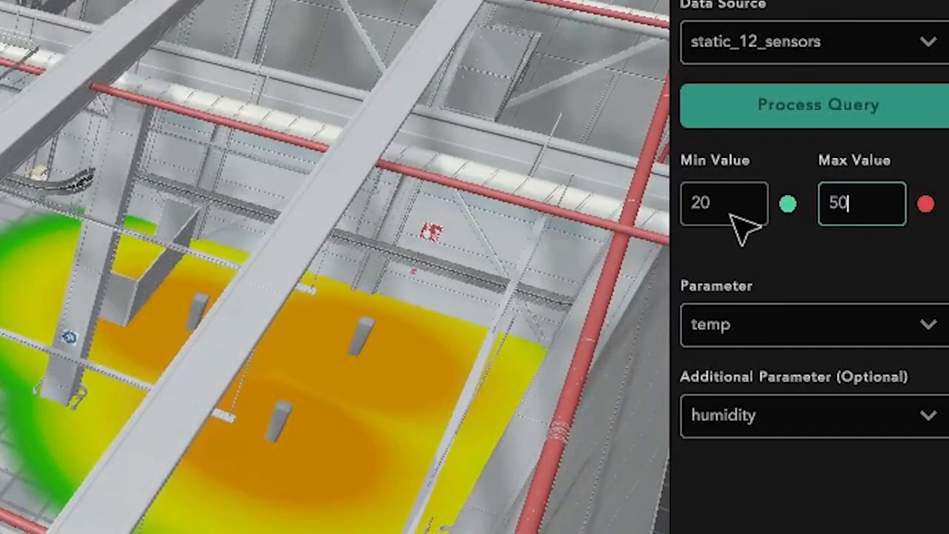
pyautogui.doubleClick(725, 212)
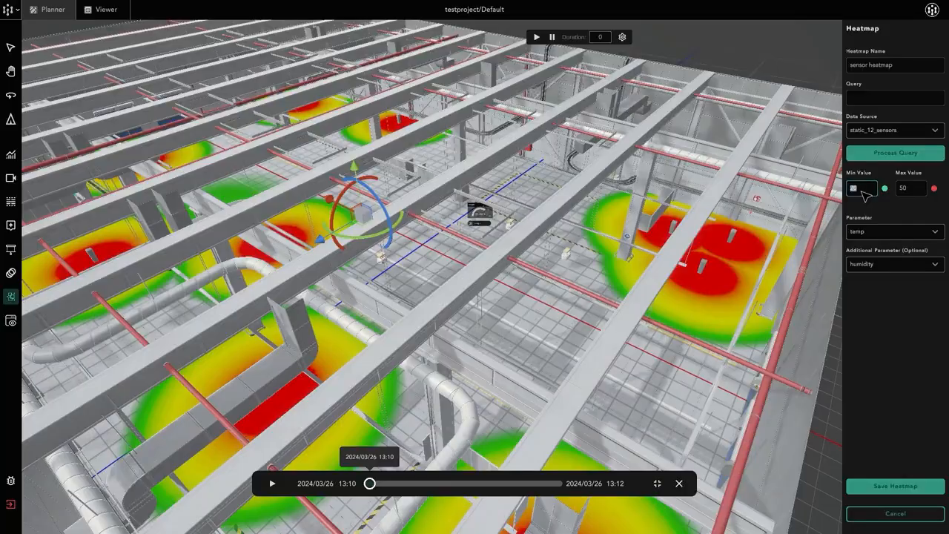
pyautogui.write('30')
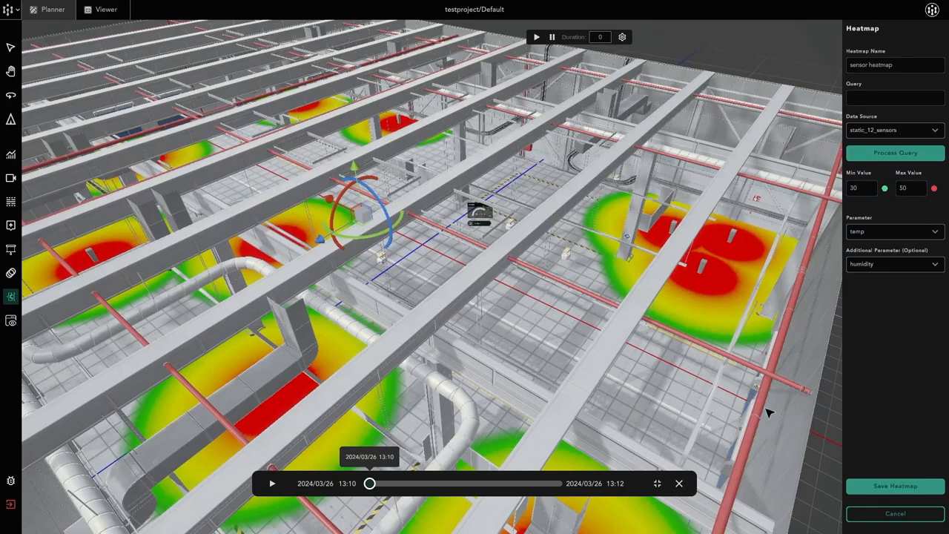
pyautogui.click(903, 490)
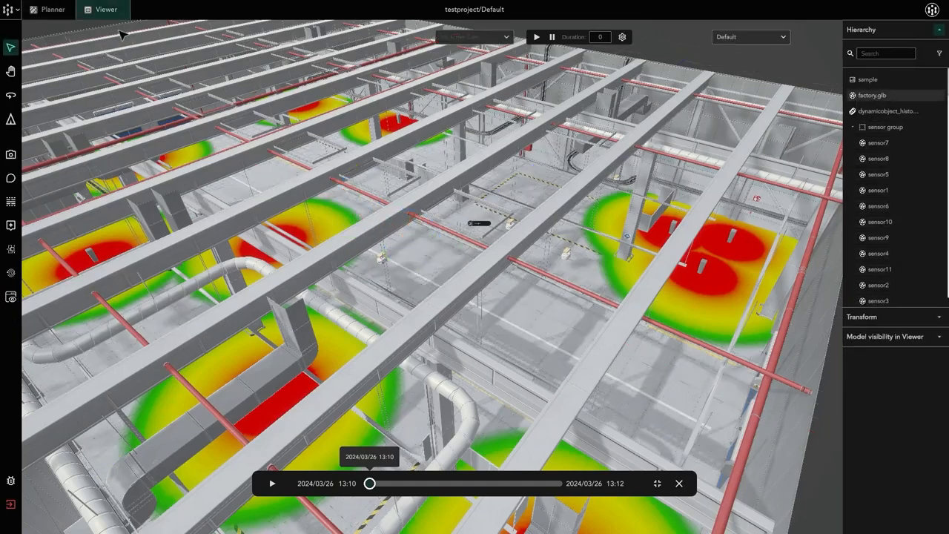
# Return to Viewer, move the playback to 2024/03/26 13:11 and play it while viewing the recoloured heatmap from inside the factory.
pyautogui.click(103, 9)
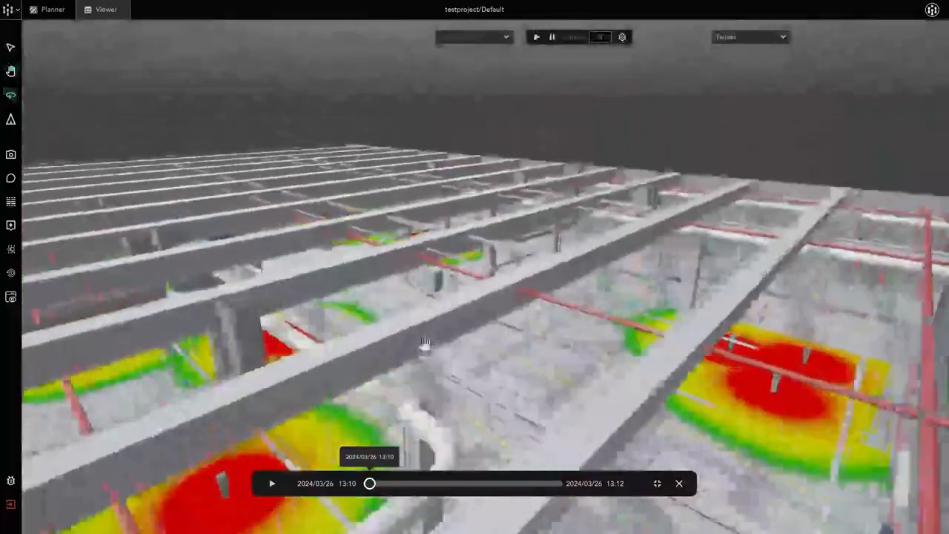
pyautogui.moveTo(425, 344); pyautogui.dragTo(474, 230, button='middle')
pyautogui.moveTo(464, 284); pyautogui.dragTo(399, 375)
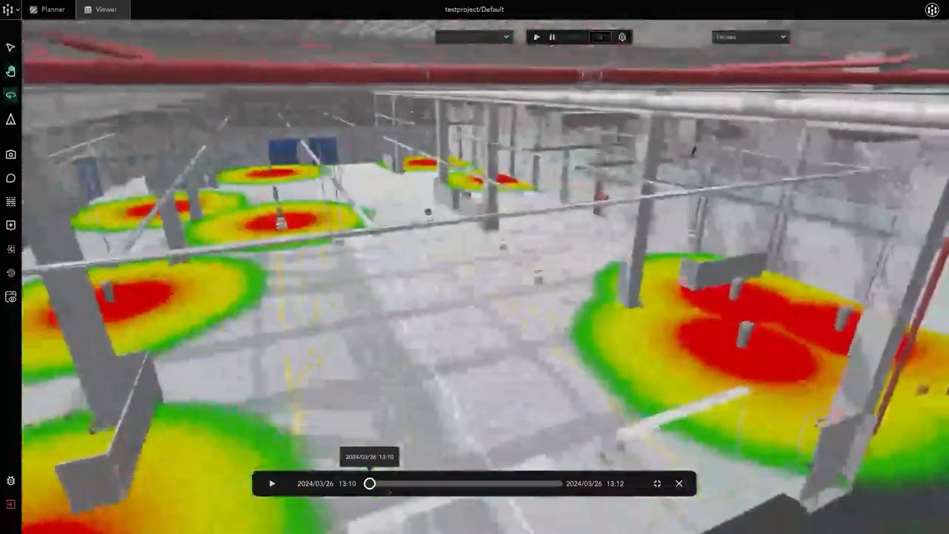
pyautogui.moveTo(370, 487); pyautogui.dragTo(424, 488)
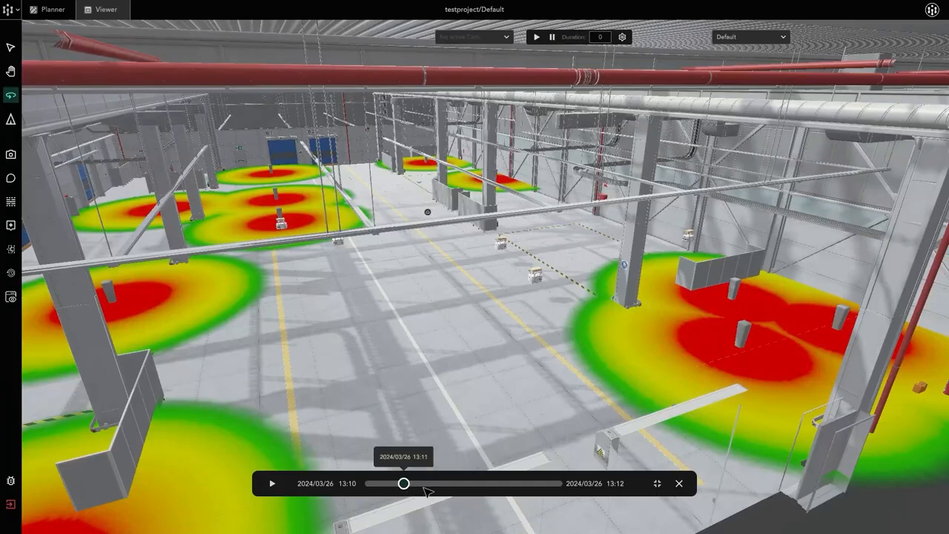
pyautogui.click(272, 483)
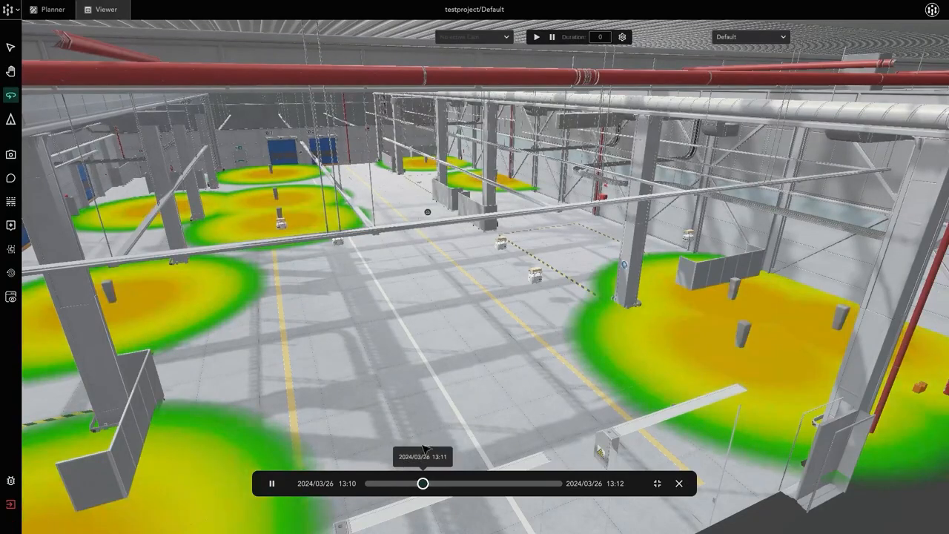
pyautogui.moveTo(538, 311)
pyautogui.mouseDown()
pyautogui.moveTo(573, 312)
pyautogui.moveTo(521, 312)
pyautogui.mouseUp()
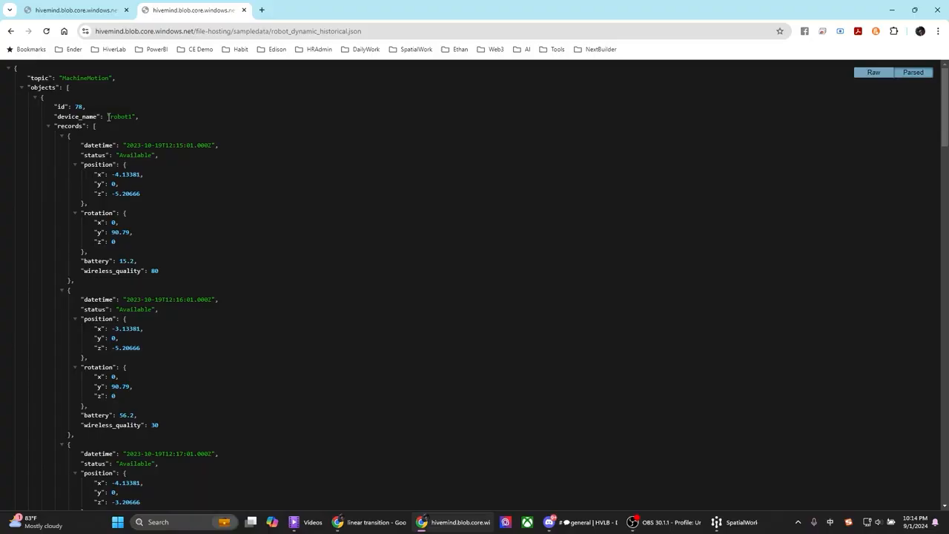
# Examine the device name of the first object in robot_dynamic_historical.json in the browser.
pyautogui.moveTo(107, 117); pyautogui.dragTo(135, 117)
pyautogui.click(135, 118)
pyautogui.click(115, 118)
pyautogui.click(135, 118)
pyautogui.moveTo(426, 186); pyautogui.dragTo(334, 185)
pyautogui.click(351, 184)
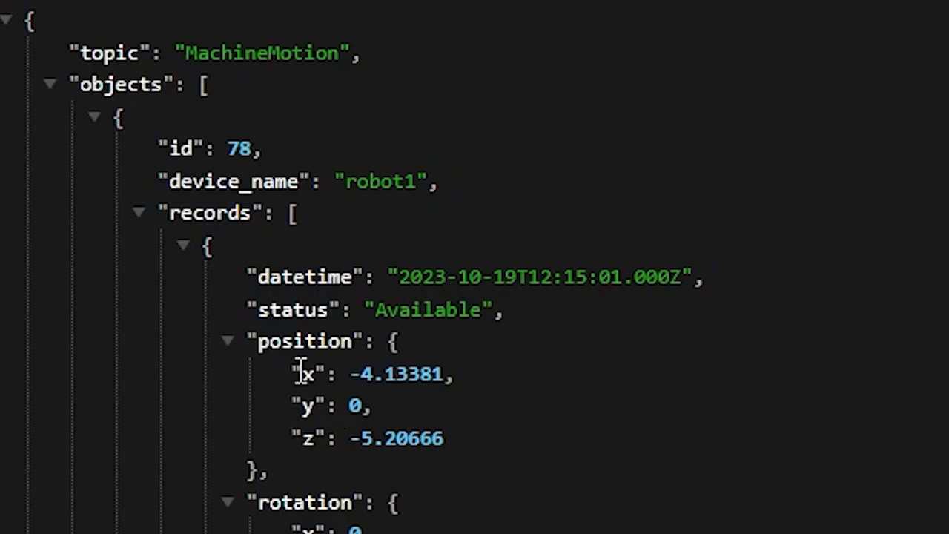
# Examine the position and rotation values in the robot's first historical record.
pyautogui.moveTo(291, 368); pyautogui.dragTo(494, 454)
pyautogui.click(495, 455)
pyautogui.click(319, 430)
pyautogui.moveTo(379, 533)
pyautogui.mouseDown()
pyautogui.moveTo(346, 431)
pyautogui.moveTo(378, 533)
pyautogui.mouseUp()
pyautogui.click(378, 533)
pyautogui.moveTo(350, 440); pyautogui.dragTo(378, 533)
pyautogui.click(373, 482)
# Examine the wireless quality and the remaining fields of the robot's timestamped records.
pyautogui.moveTo(158, 271); pyautogui.dragTo(106, 270)
pyautogui.scroll(-1, 147, 268)
pyautogui.scroll(1, 167, 267)
pyautogui.moveTo(170, 279)
pyautogui.mouseDown()
pyautogui.moveTo(146, 128)
pyautogui.moveTo(178, 277)
pyautogui.mouseUp()
pyautogui.click(145, 128)
pyautogui.click(179, 279)
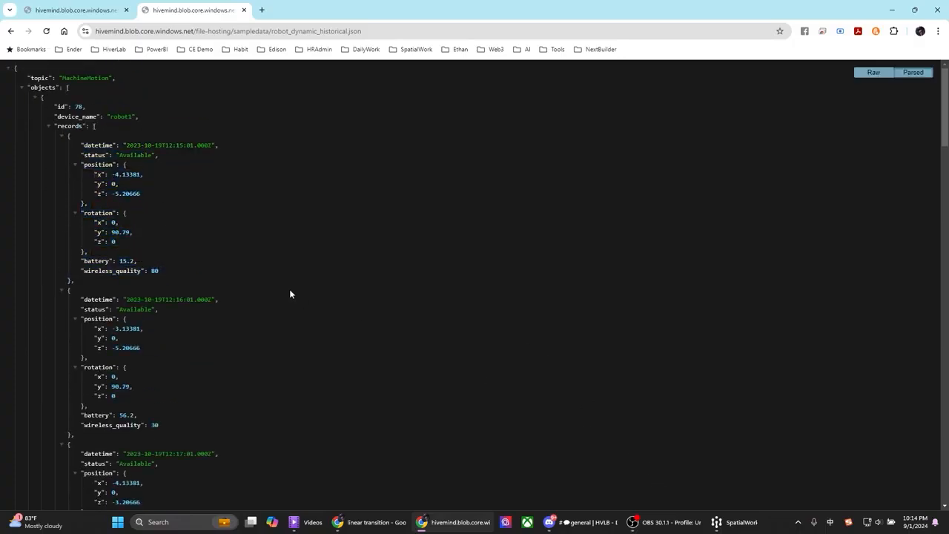
pyautogui.moveTo(281, 284); pyautogui.dragTo(246, 263)
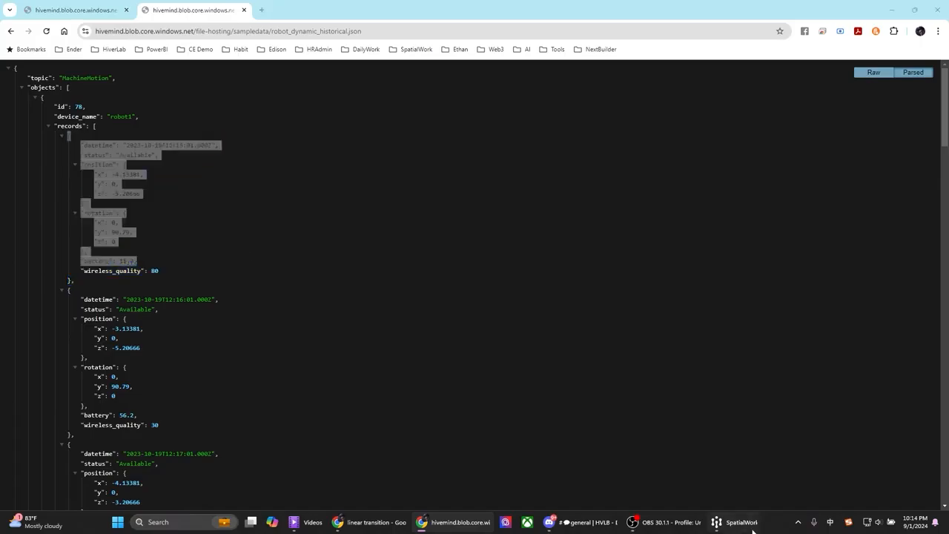
# Switch to SpatialWork and look over the mobile robots as testproject loads.
pyautogui.click(741, 522)
pyautogui.click(297, 408)
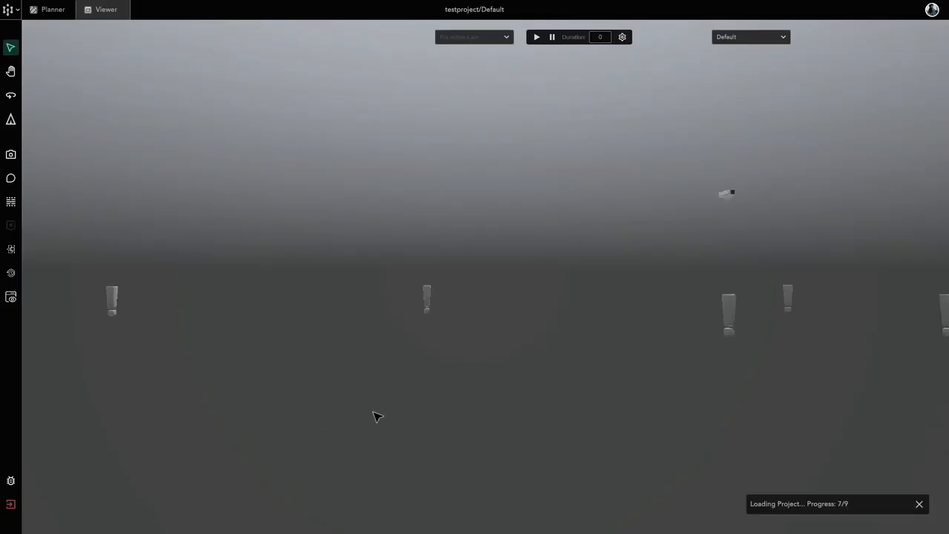
pyautogui.moveTo(546, 286); pyautogui.dragTo(423, 295, button='middle')
pyautogui.scroll(-4, 423, 299)
pyautogui.scroll(4, 424, 295)
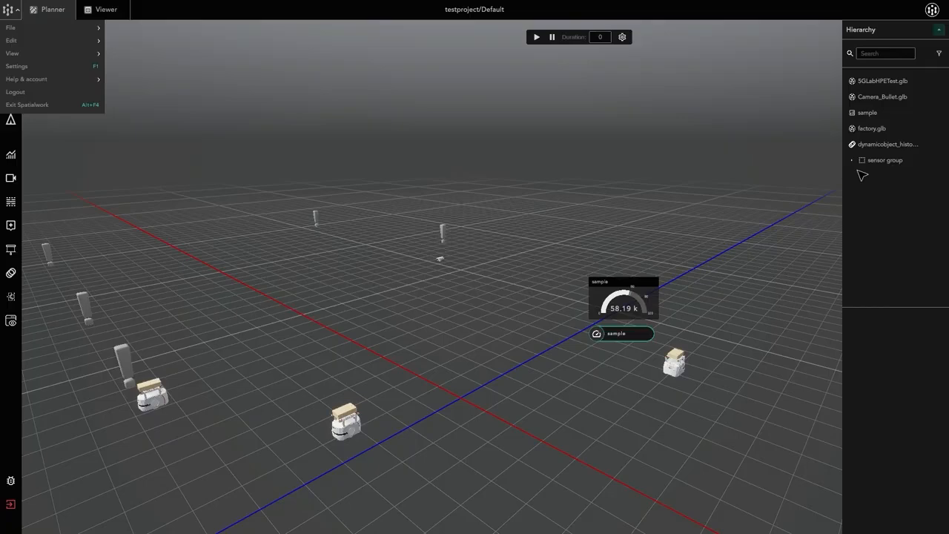
# Review the dynamicobject_historical object's settings in Planner, keep Historical Dynamic as its data source, and save it.
pyautogui.click(886, 144)
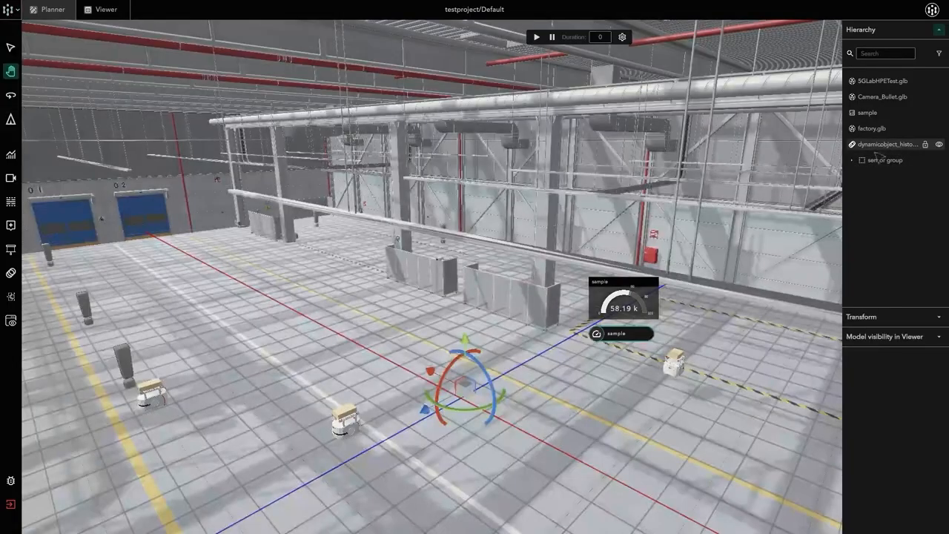
pyautogui.press('o')
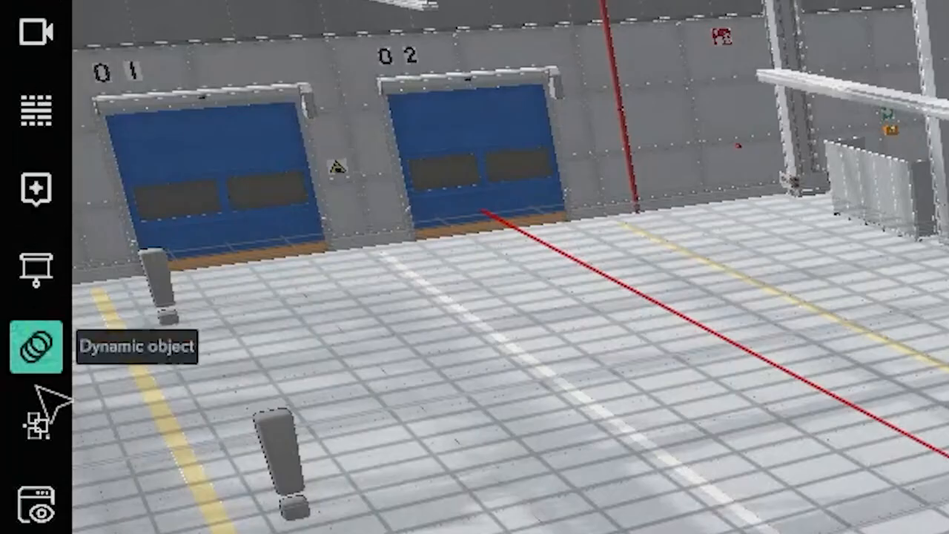
pyautogui.click(10, 273)
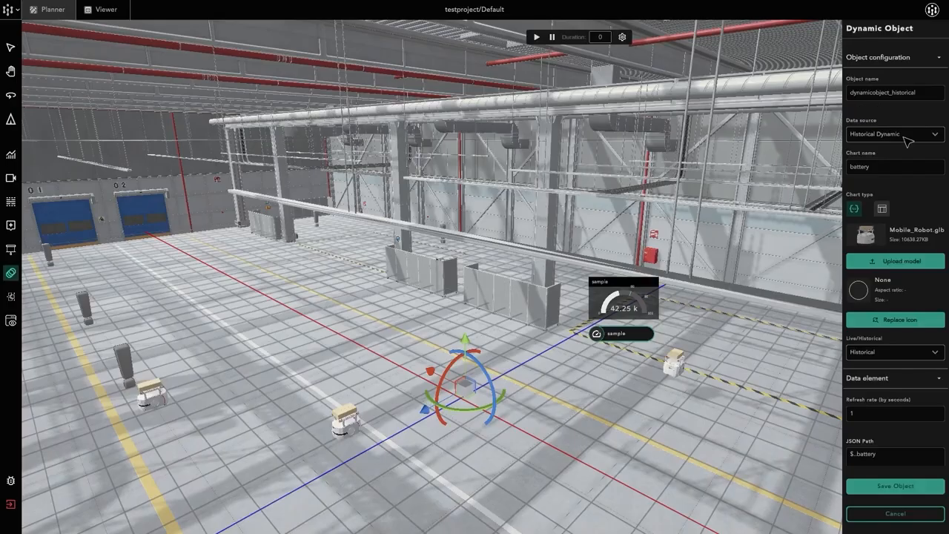
pyautogui.click(908, 134)
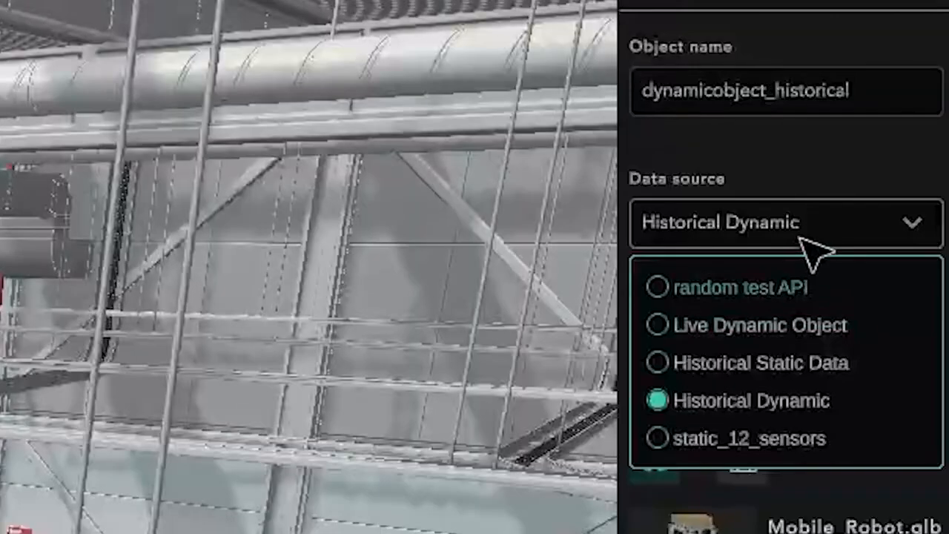
pyautogui.click(885, 137)
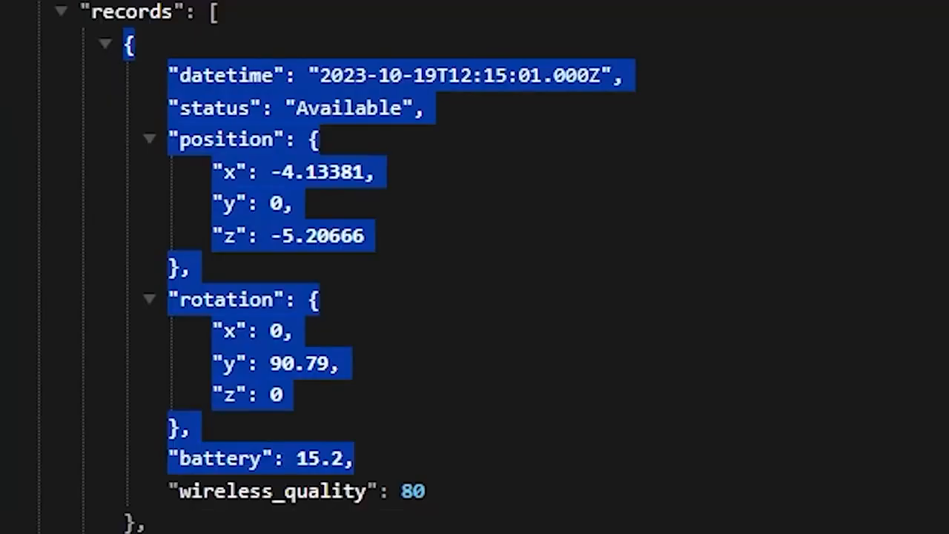
pyautogui.click(246, 31)
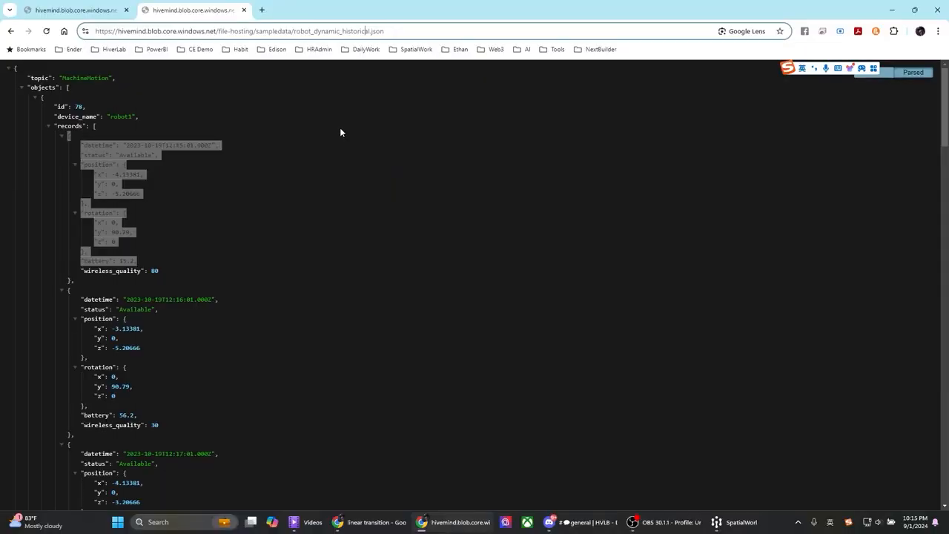
pyautogui.click(339, 129)
pyautogui.click(892, 9)
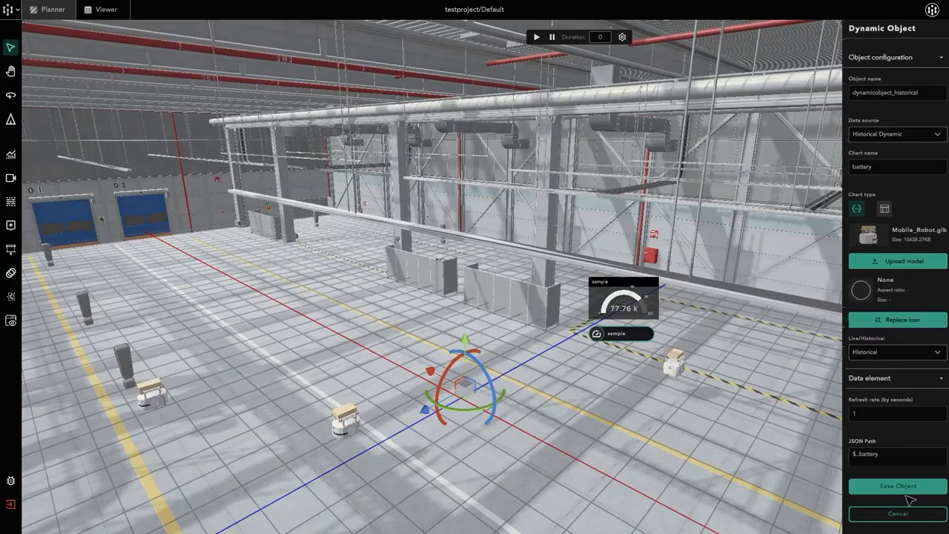
pyautogui.click(816, 419)
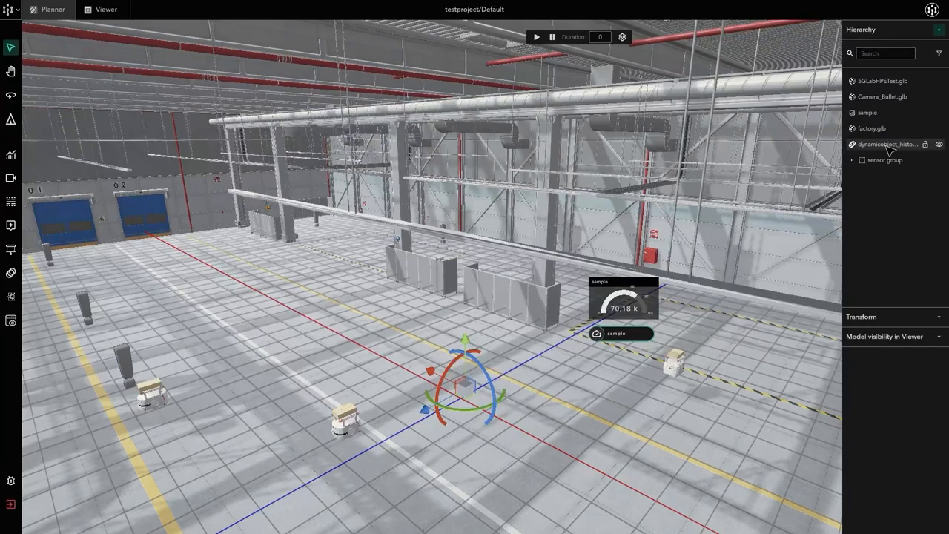
# Start a heatmap for the historical dynamic object, name it AMR history and check its data source.
pyautogui.click(10, 296)
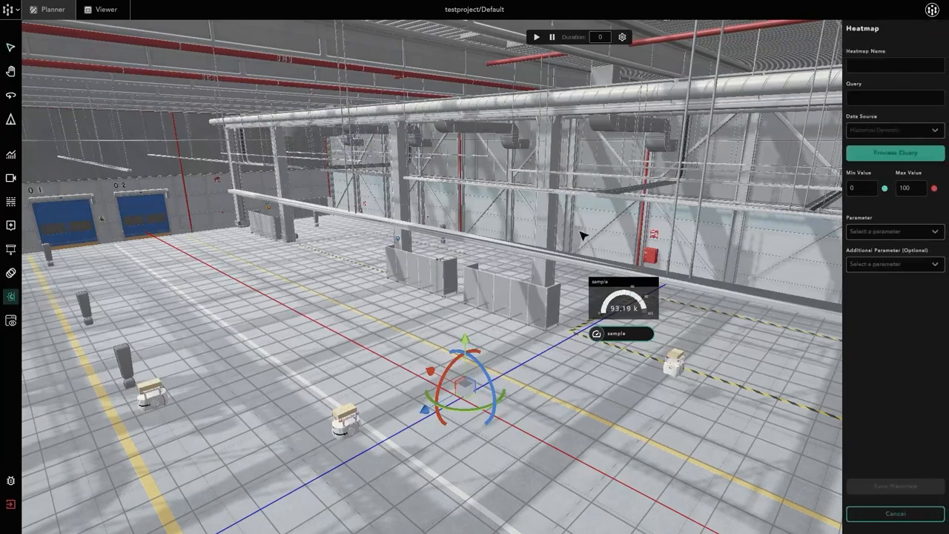
pyautogui.click(908, 67)
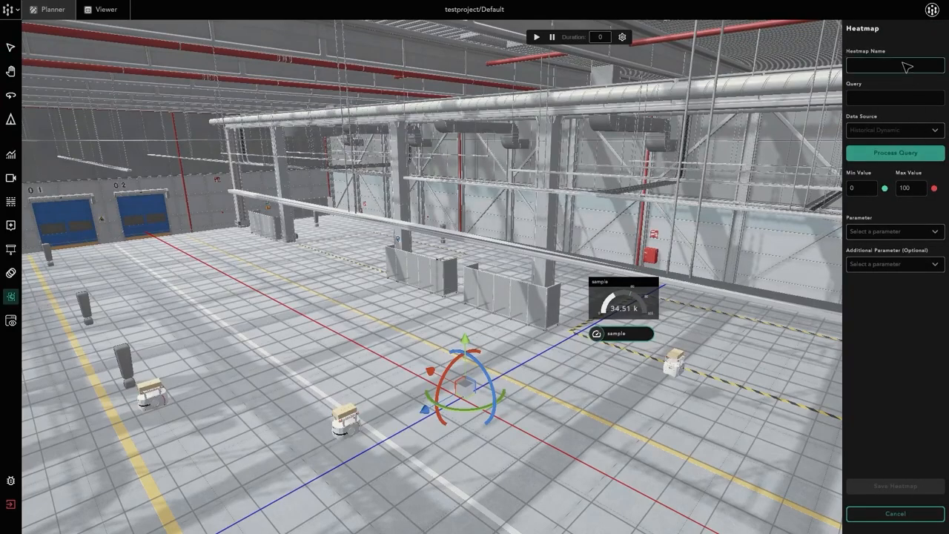
pyautogui.write('AM')
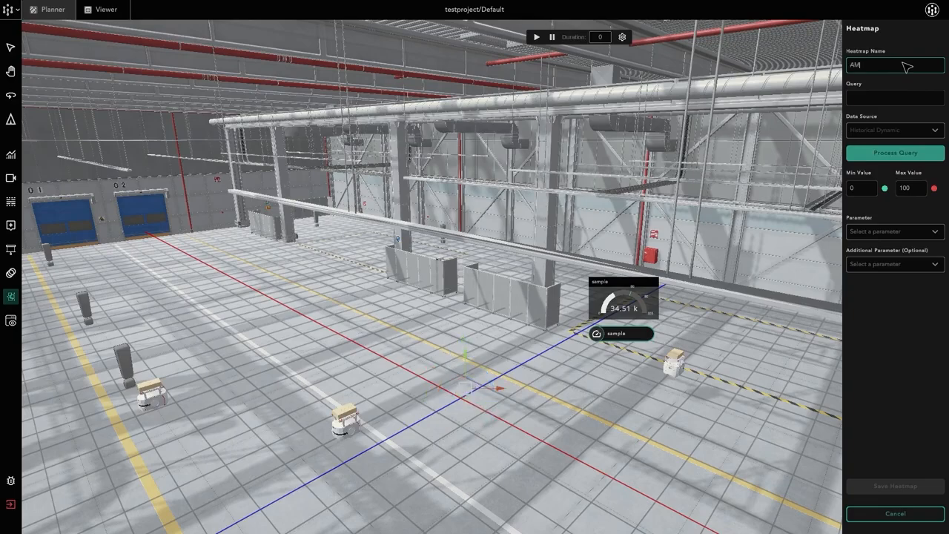
pyautogui.write('R histor')
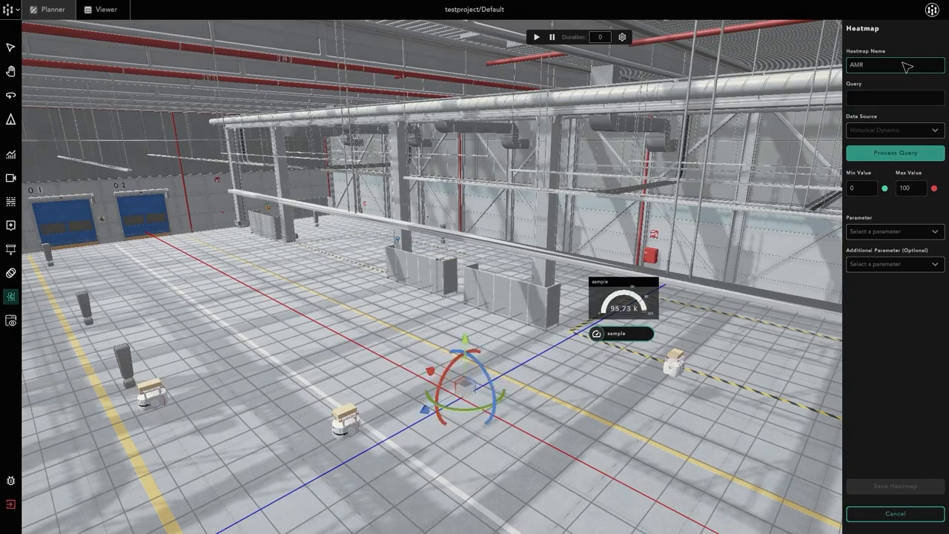
pyautogui.write('y')
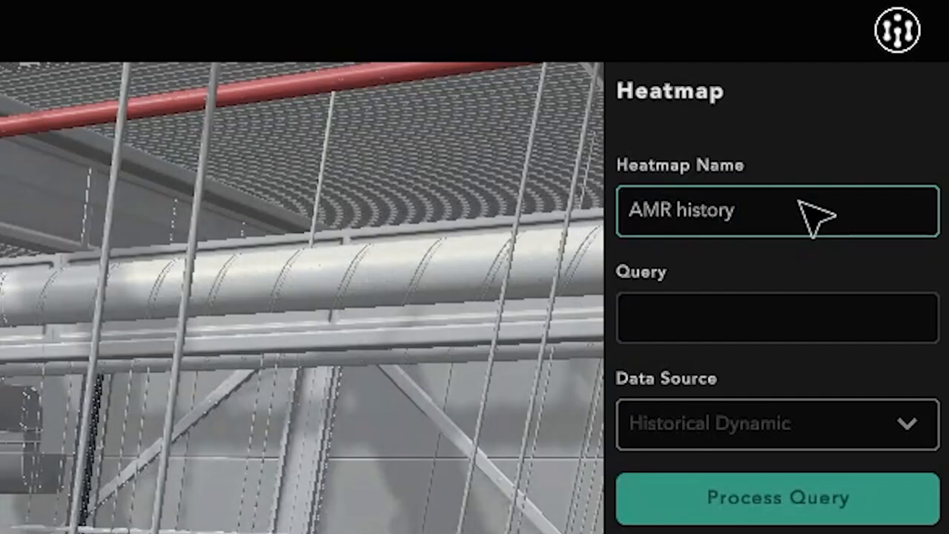
pyautogui.click(834, 431)
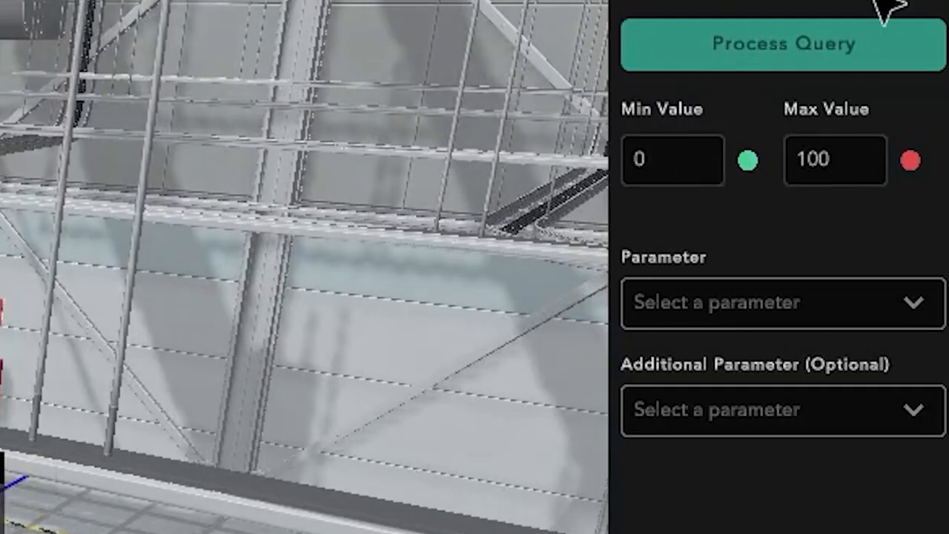
# Review the Parameter and Additional Parameter choices for the AMR history heatmap and save the heatmap.
pyautogui.click(779, 318)
pyautogui.click(779, 319)
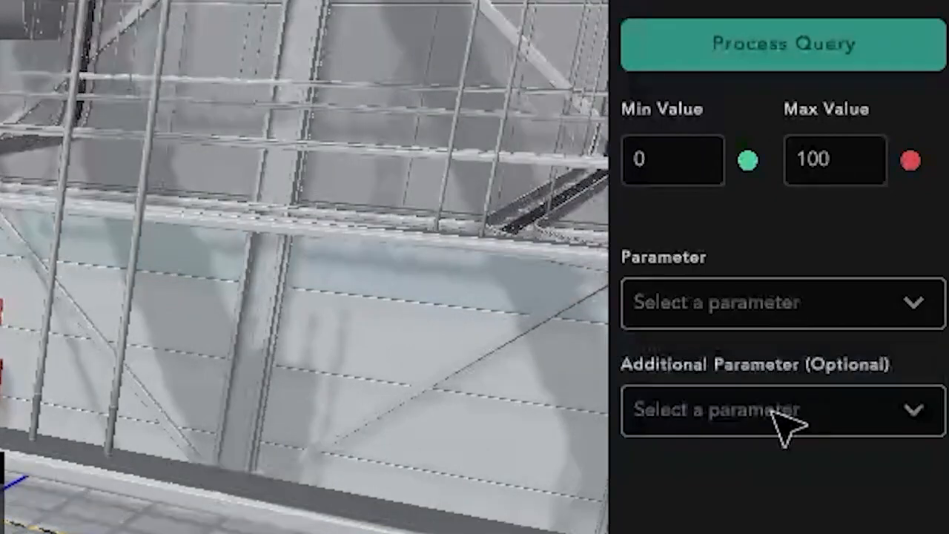
pyautogui.click(778, 419)
pyautogui.click(782, 421)
pyautogui.click(787, 319)
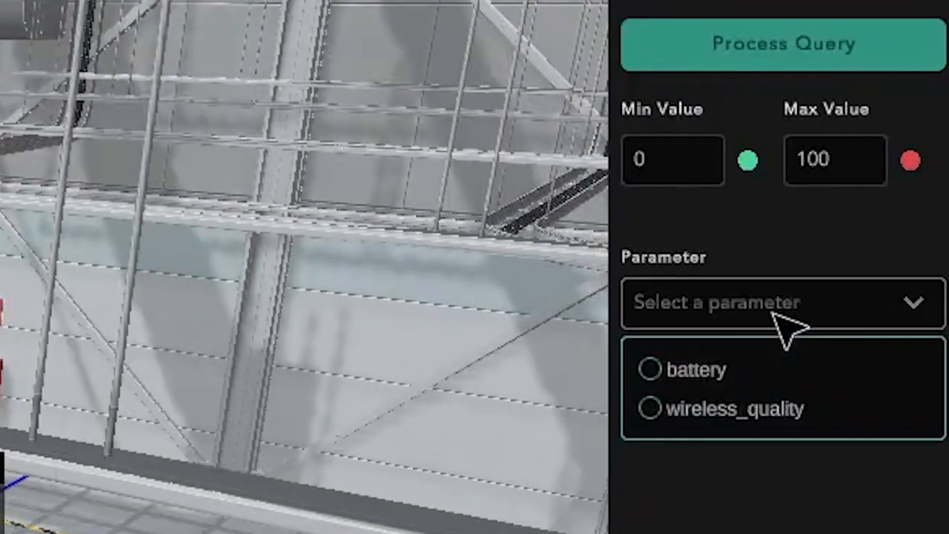
pyautogui.click(788, 318)
pyautogui.click(788, 416)
pyautogui.click(776, 410)
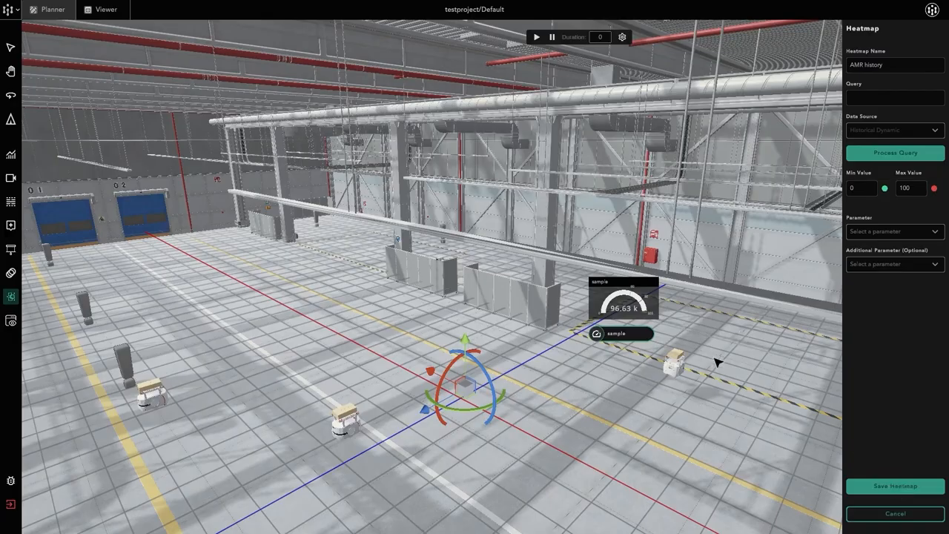
# Switch to Viewer, load the AMR history spatial heatmap, and look at it around the mobile robots.
pyautogui.click(106, 9)
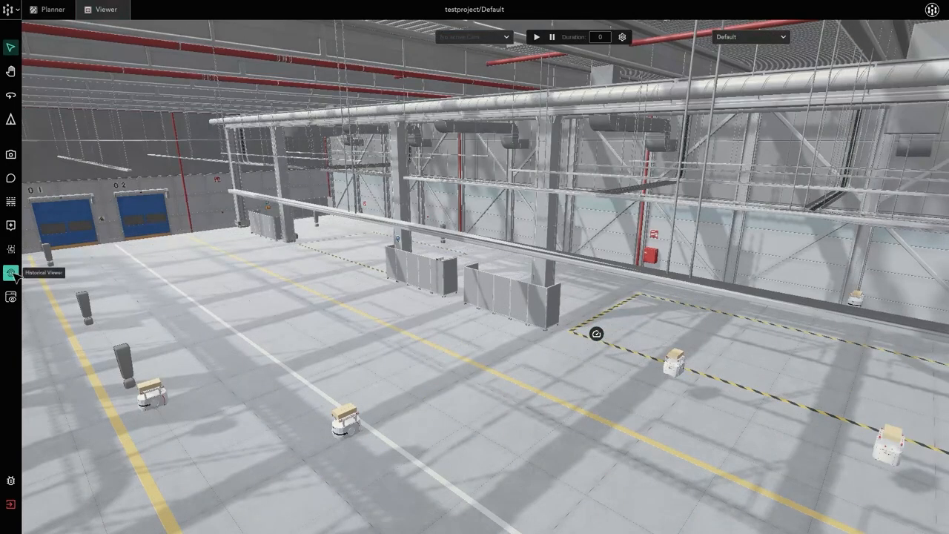
pyautogui.click(11, 249)
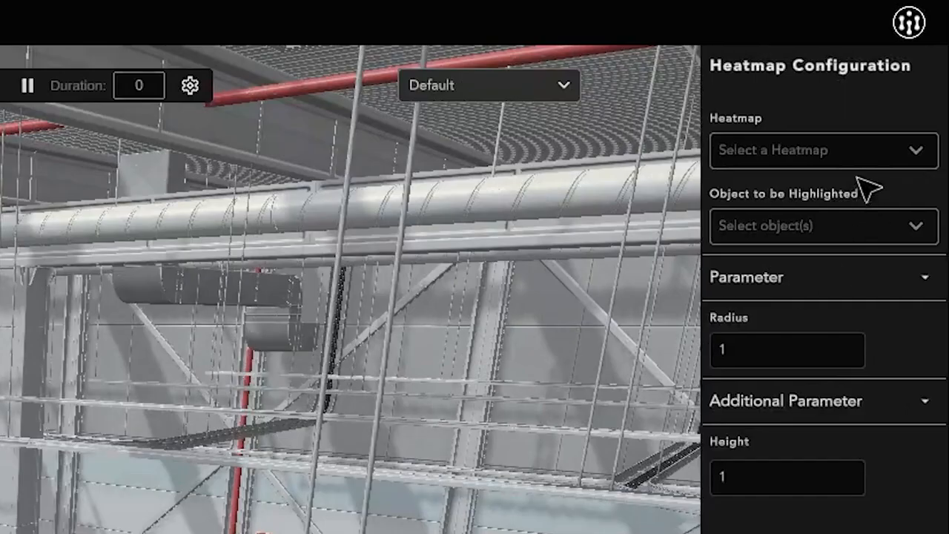
pyautogui.click(872, 153)
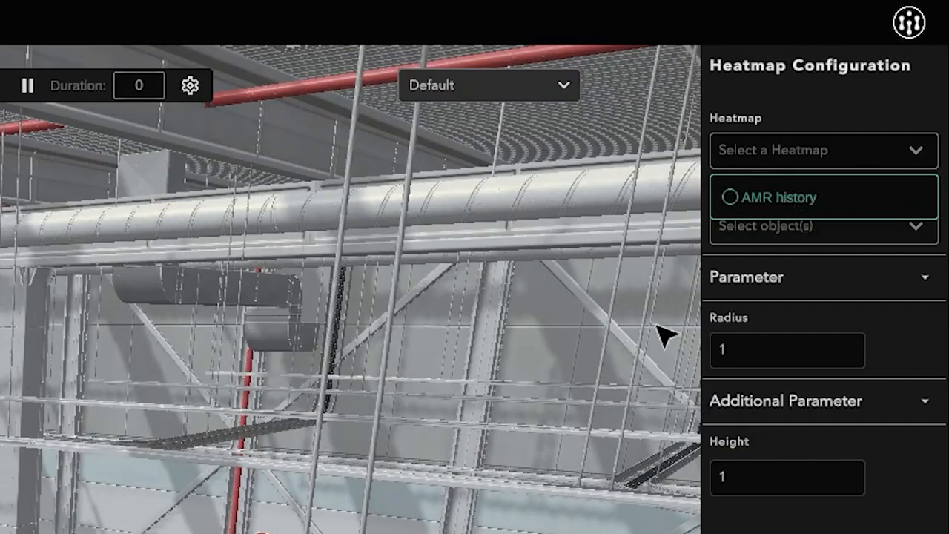
pyautogui.click(779, 197)
pyautogui.moveTo(594, 288); pyautogui.dragTo(606, 238, button='middle')
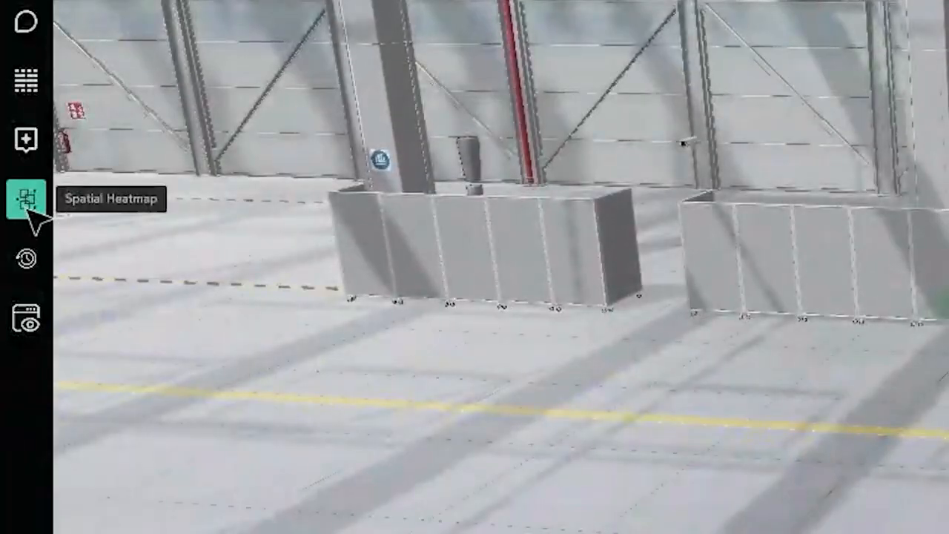
# Set the AMR history heatmap's radius to 5 in Viewer and look over the wider coverage.
pyautogui.click(26, 199)
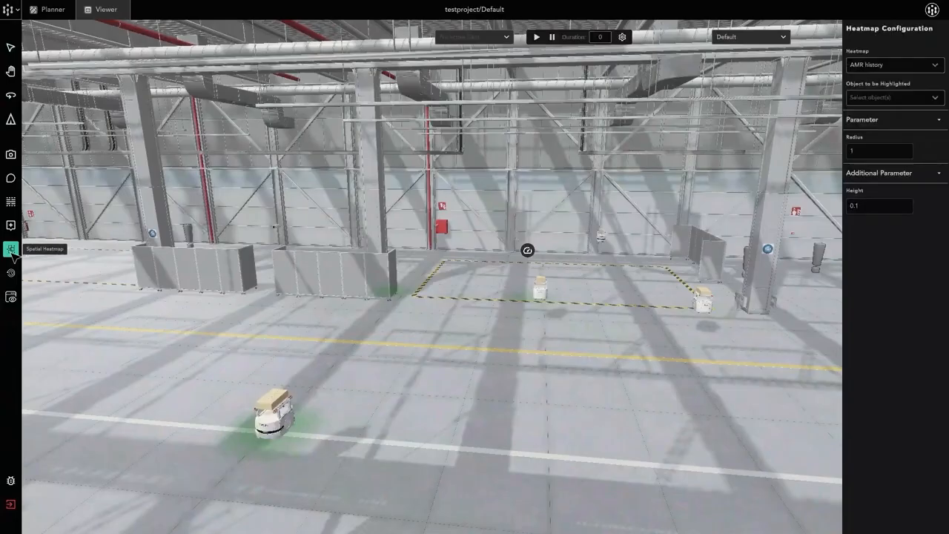
pyautogui.doubleClick(884, 158)
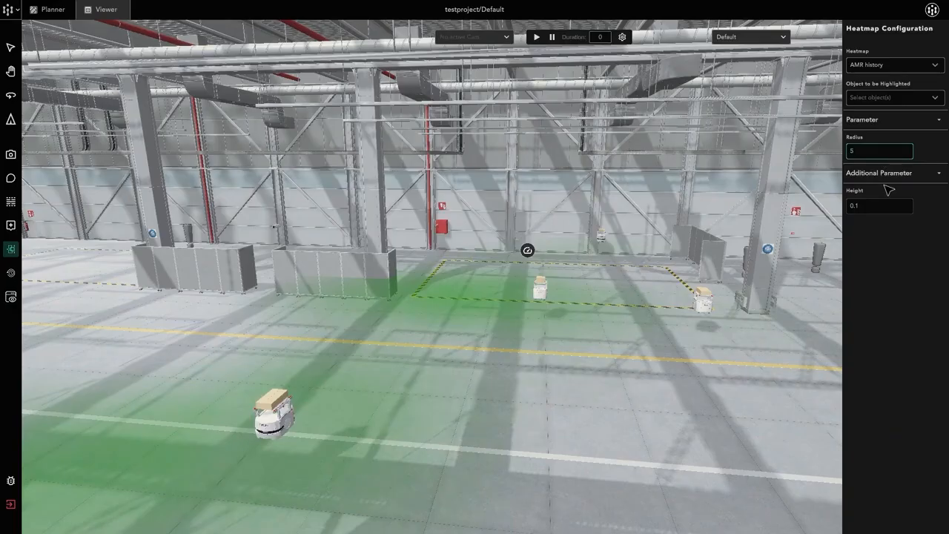
pyautogui.moveTo(617, 283); pyautogui.dragTo(470, 258)
# Open the AMR history heatmap's settings in Planner and set its minimum value to 20 and maximum value to 50.
pyautogui.click(65, 10)
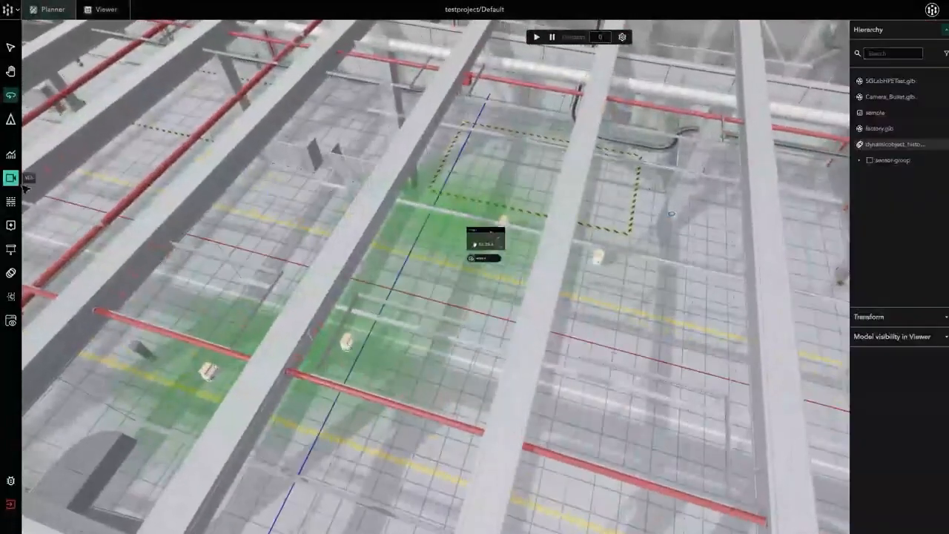
pyautogui.click(10, 296)
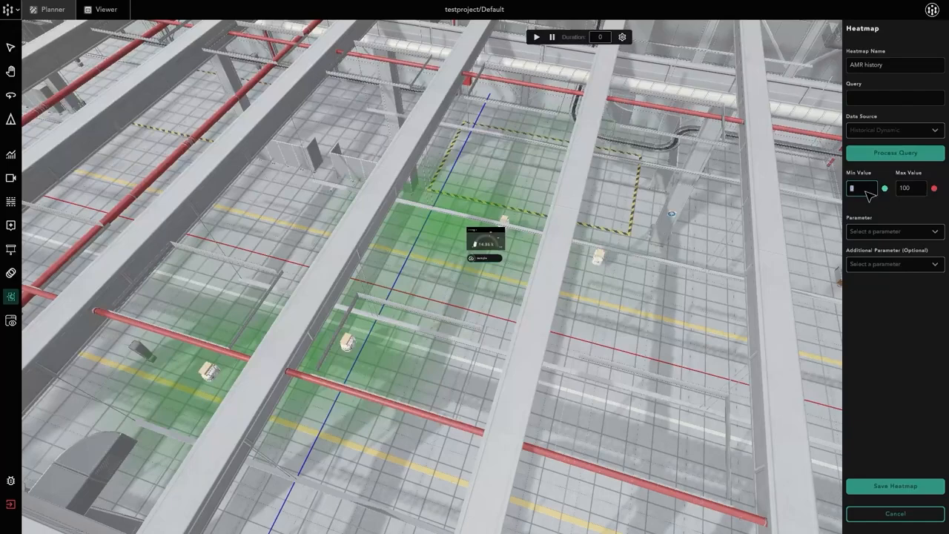
pyautogui.write('20')
pyautogui.click(910, 191)
pyautogui.write('50')
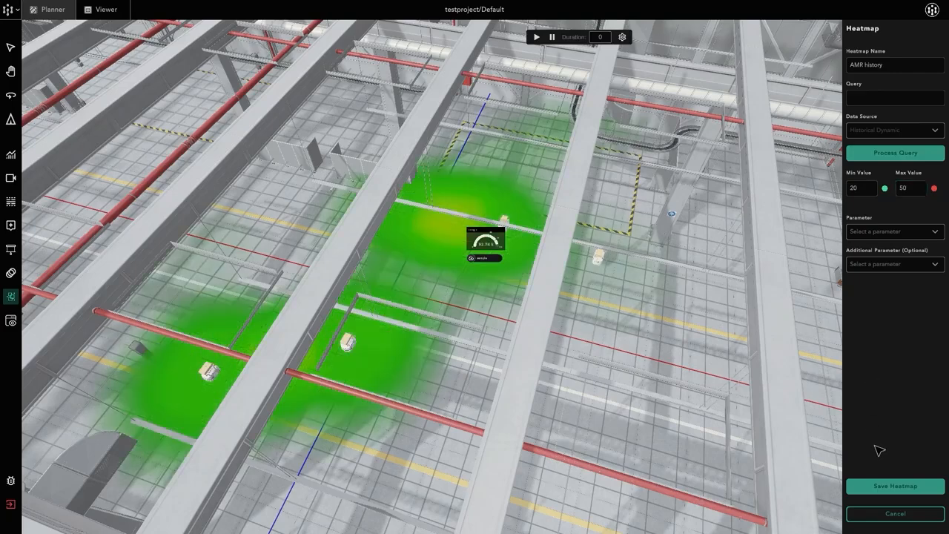
# Lower the AMR history heatmap's maximum value to 30 and raise its minimum value to 25.
pyautogui.click(915, 191)
pyautogui.write('30')
pyautogui.click(864, 190)
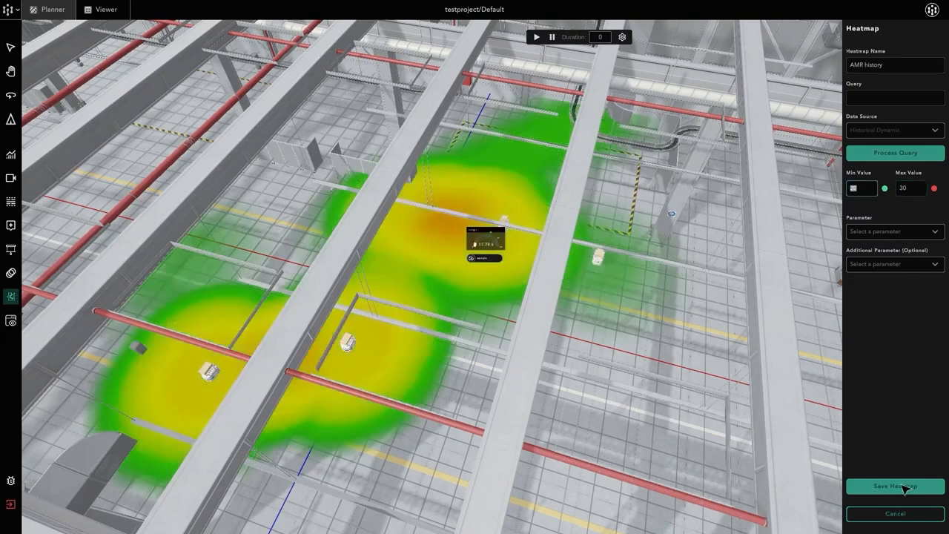
pyautogui.click(716, 239)
pyautogui.click(855, 189)
pyautogui.write('25')
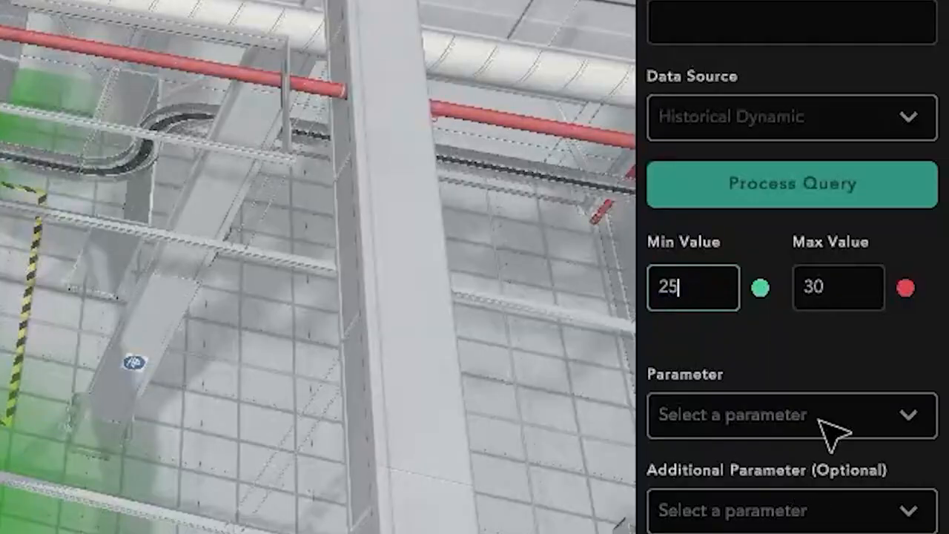
# Set the AMR history heatmap's minimum value to 22 and save the heatmap.
pyautogui.click(829, 283)
pyautogui.click(705, 287)
pyautogui.write('22')
pyautogui.click(832, 291)
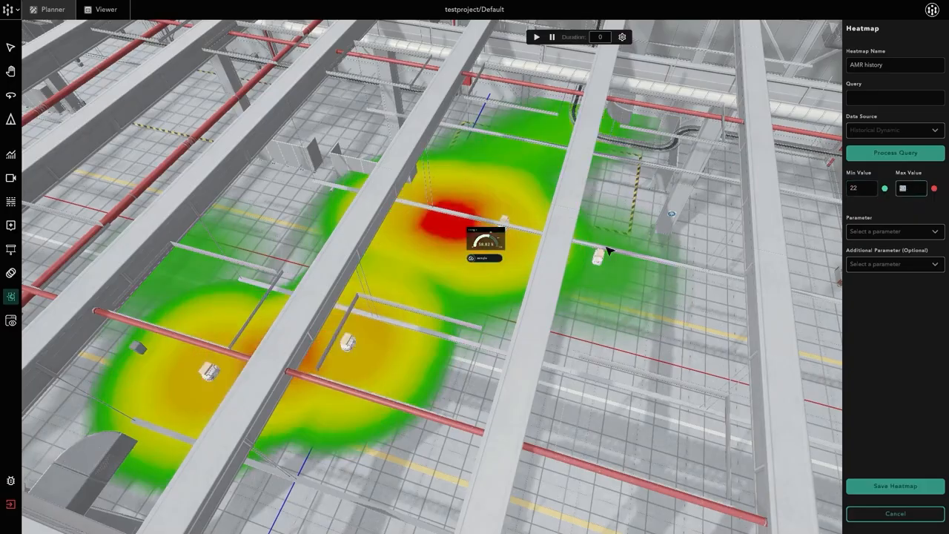
pyautogui.click(878, 489)
# Examine the saved AMR history heatmap from several angles around the factory floor, first in Planner and then in Viewer.
pyautogui.moveTo(564, 296); pyautogui.dragTo(681, 245, button='middle')
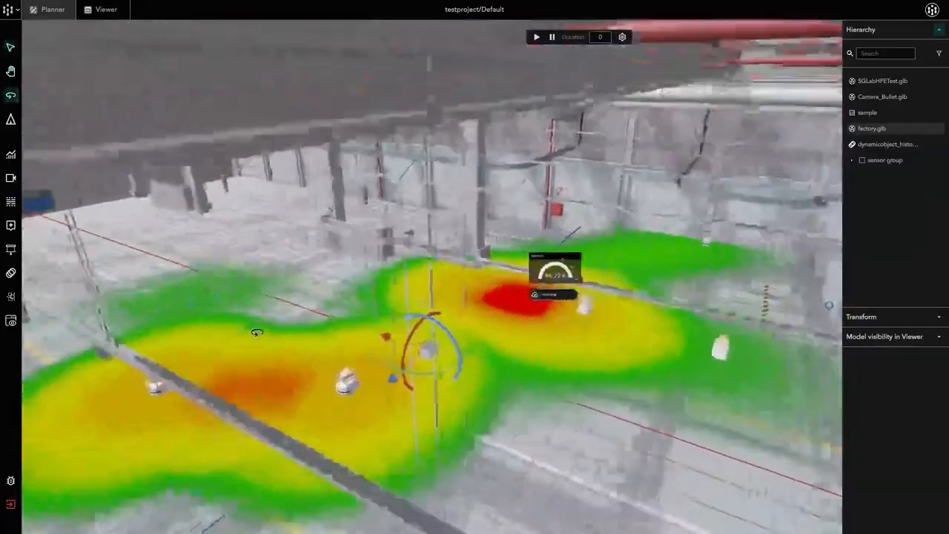
pyautogui.moveTo(257, 333); pyautogui.dragTo(270, 324, button='middle')
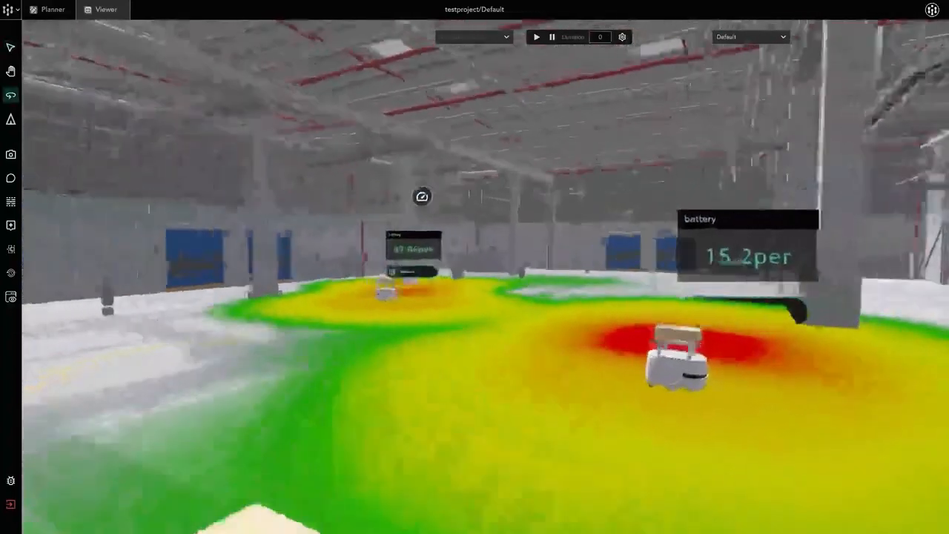
pyautogui.moveTo(475, 267); pyautogui.dragTo(565, 252, button='right')
pyautogui.press('s')
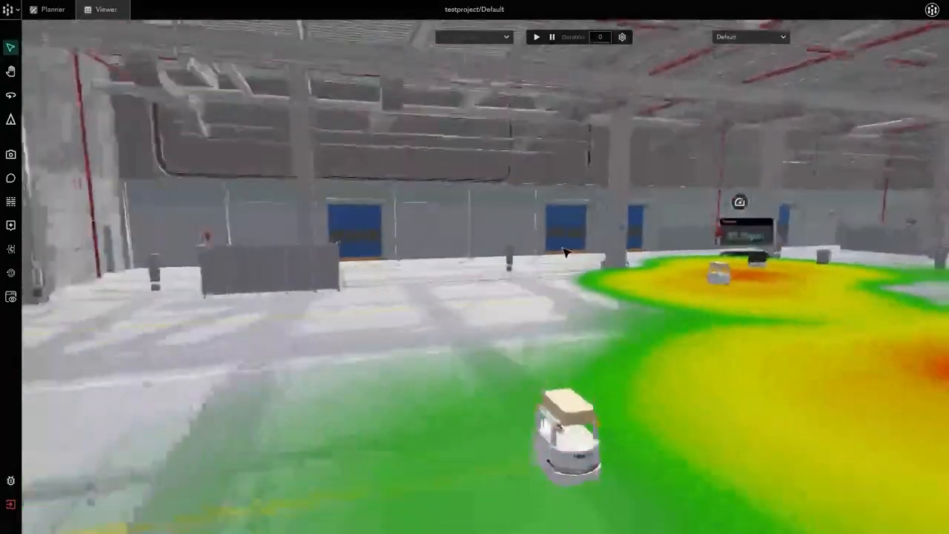
# Show the mobile robots' battery readings in Viewer and look at them alongside the heatmap.
pyautogui.click(568, 364)
pyautogui.press('w')
pyautogui.press('a')
pyautogui.moveTo(482, 281); pyautogui.dragTo(704, 298, button='right')
pyautogui.moveTo(705, 298); pyautogui.dragTo(599, 310, button='middle')
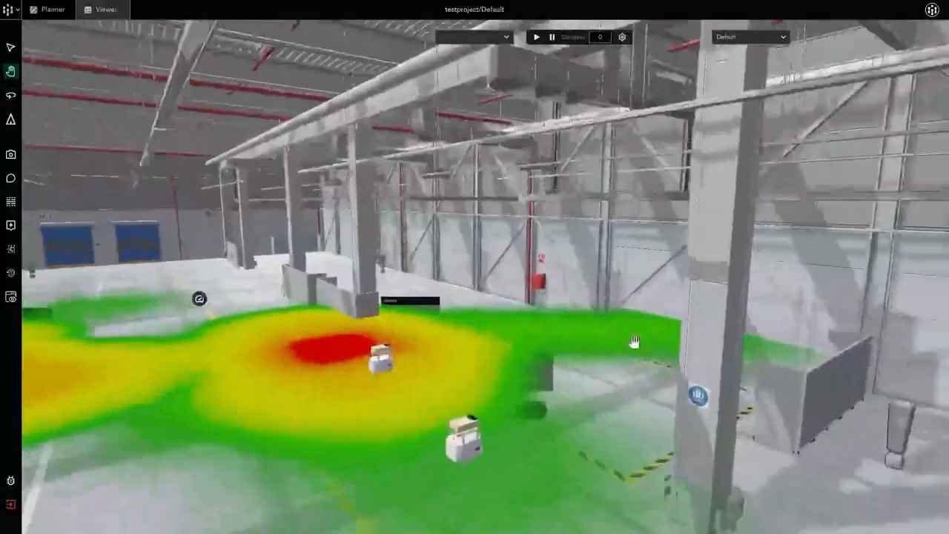
pyautogui.moveTo(519, 343); pyautogui.dragTo(437, 313, button='right')
pyautogui.rightClick(437, 312)
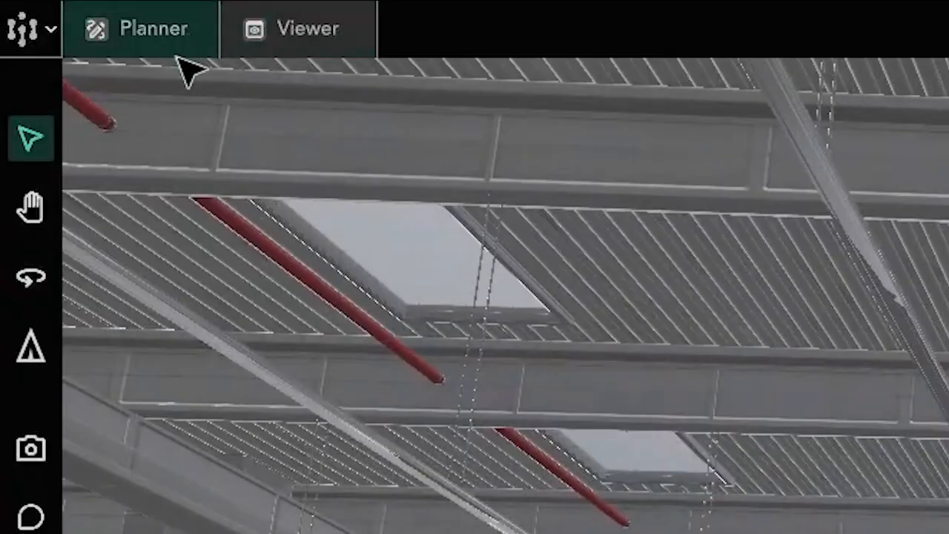
# In Planner, set the AMR history heatmap's additional parameter to wireless_quality, save it, and inspect the bars at the robots.
pyautogui.click(159, 41)
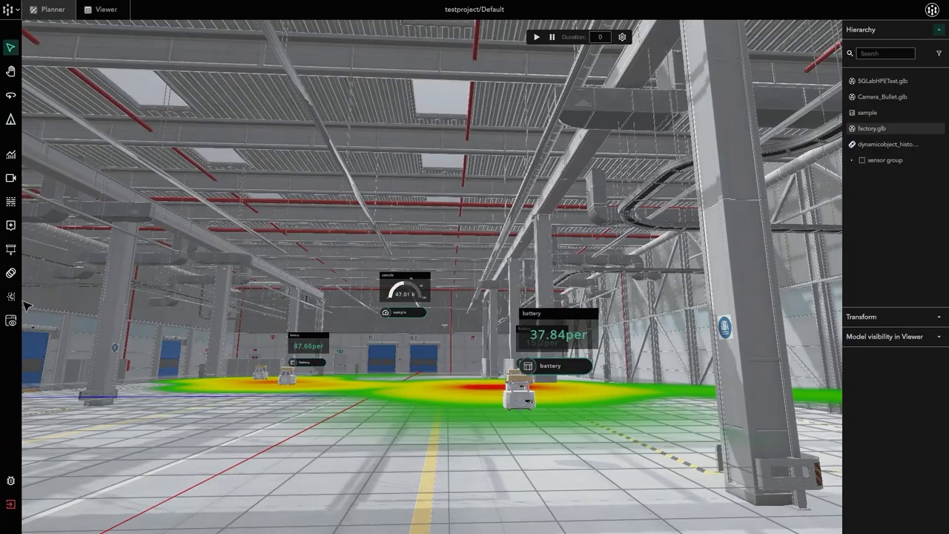
pyautogui.click(10, 297)
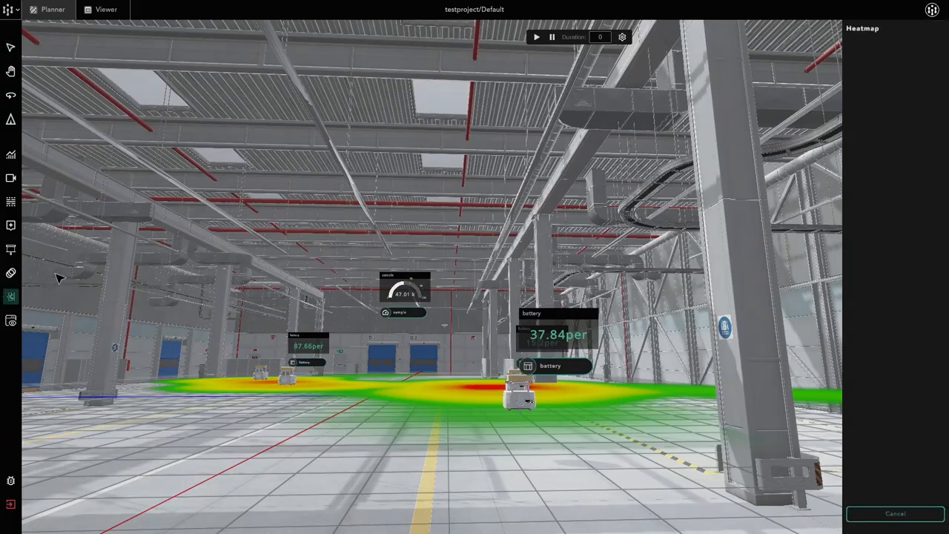
pyautogui.click(10, 48)
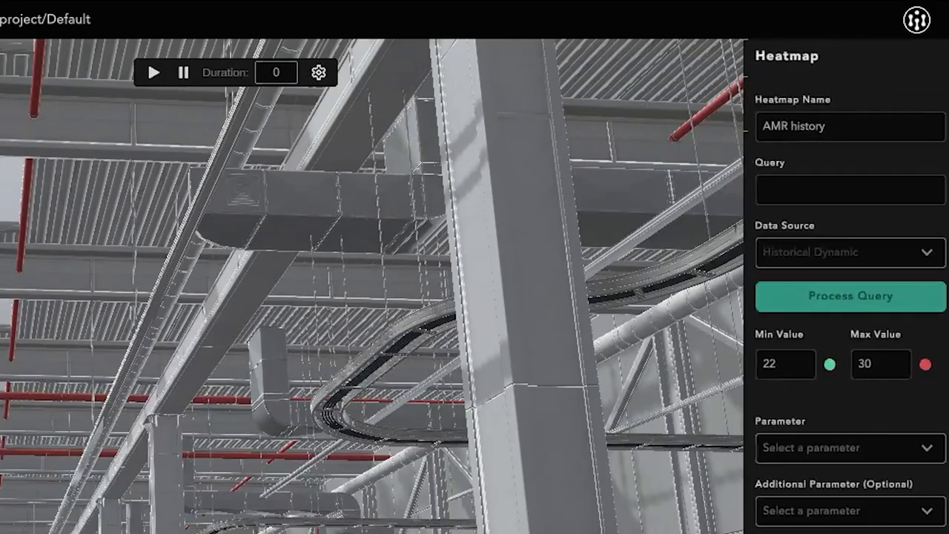
pyautogui.click(857, 454)
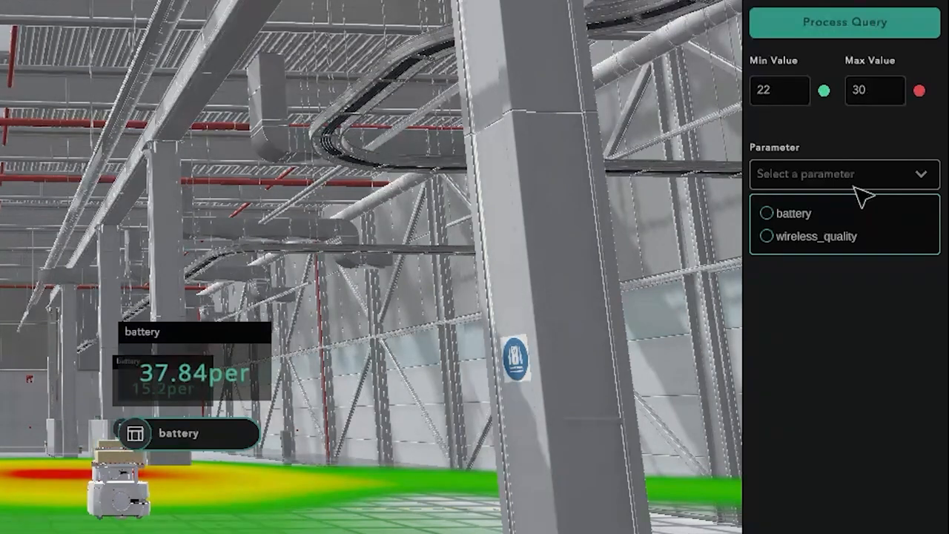
pyautogui.click(837, 172)
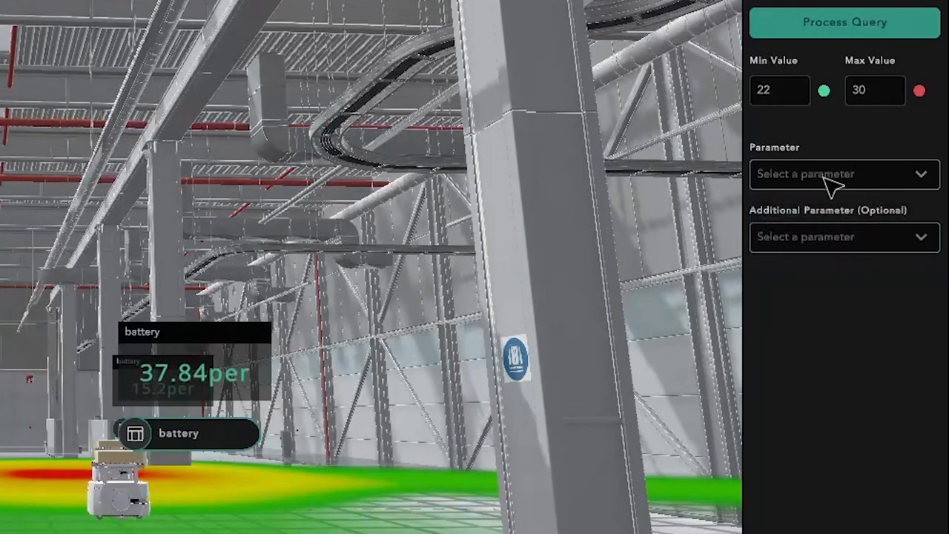
pyautogui.click(830, 245)
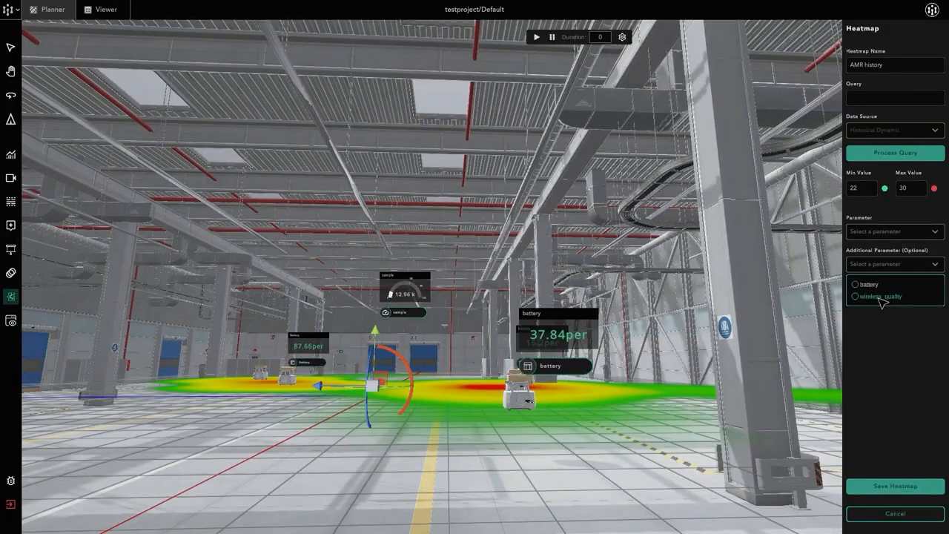
pyautogui.click(881, 296)
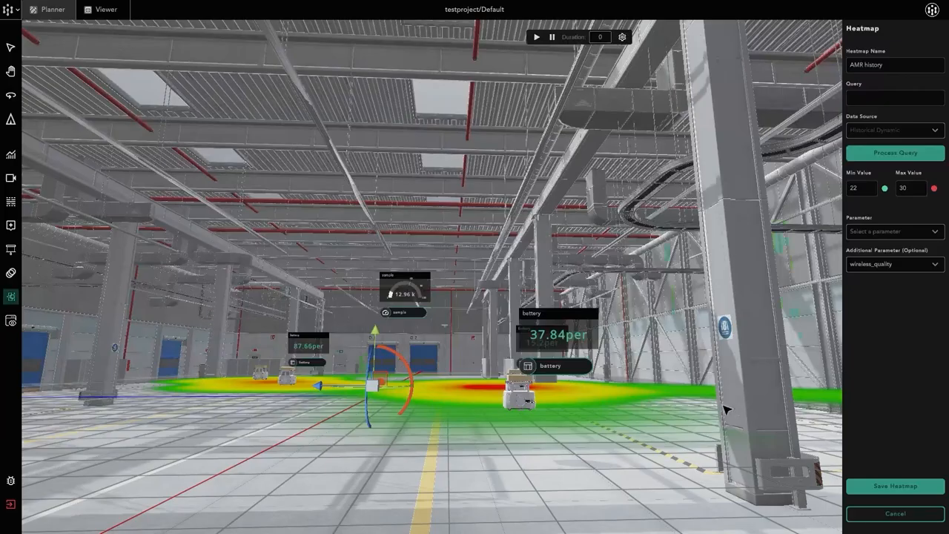
pyautogui.moveTo(641, 395); pyautogui.dragTo(518, 402, button='middle')
pyautogui.moveTo(518, 403); pyautogui.dragTo(455, 400)
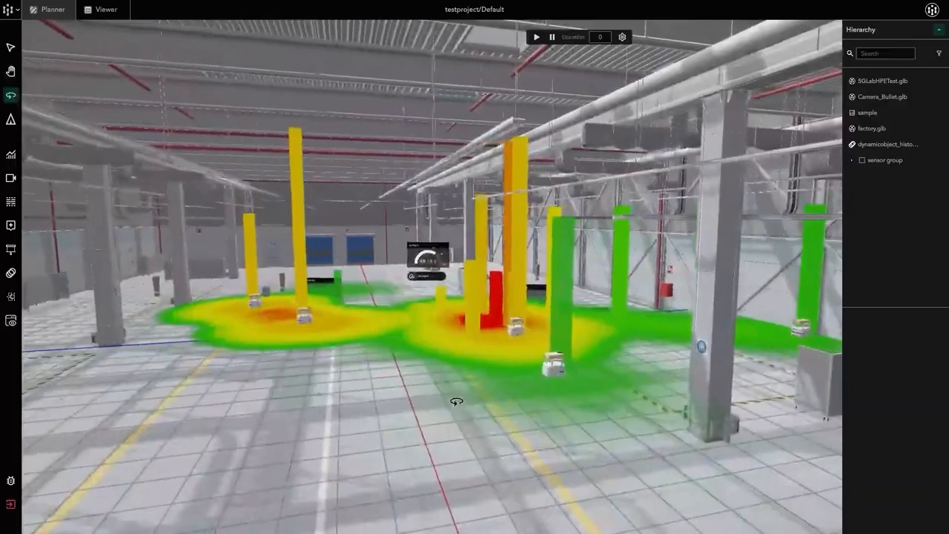
pyautogui.moveTo(371, 345); pyautogui.dragTo(390, 353)
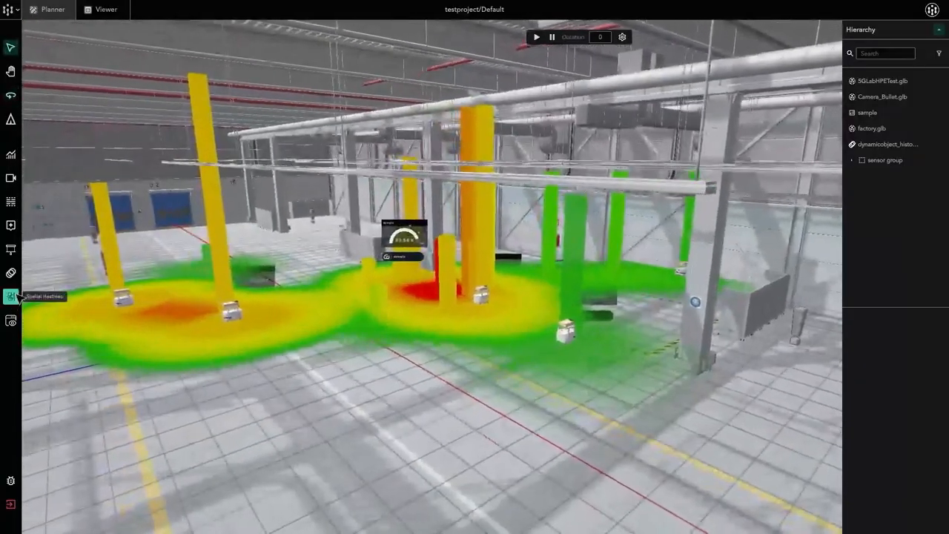
# Select the dynamicobject_historical object and review its AMR history heatmap settings.
pyautogui.click(11, 296)
pyautogui.click(11, 295)
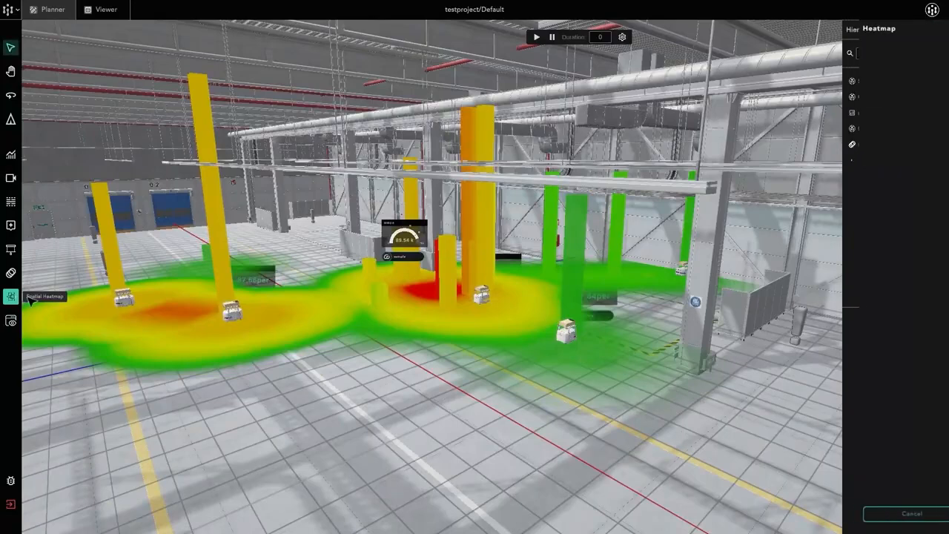
pyautogui.click(886, 144)
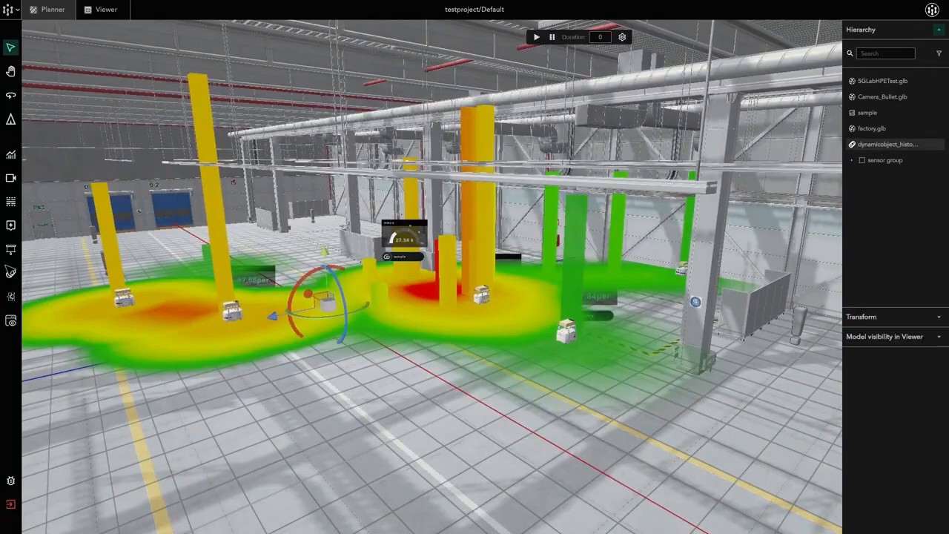
pyautogui.click(11, 296)
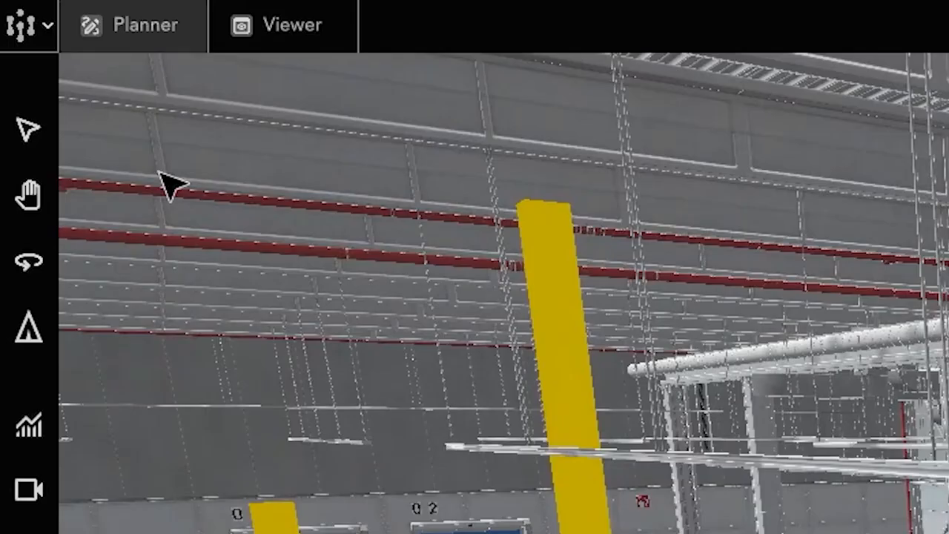
# In Viewer, set the AMR history heatmap's additional parameter height to 0.05 and inspect the bars from several angles.
pyautogui.click(341, 24)
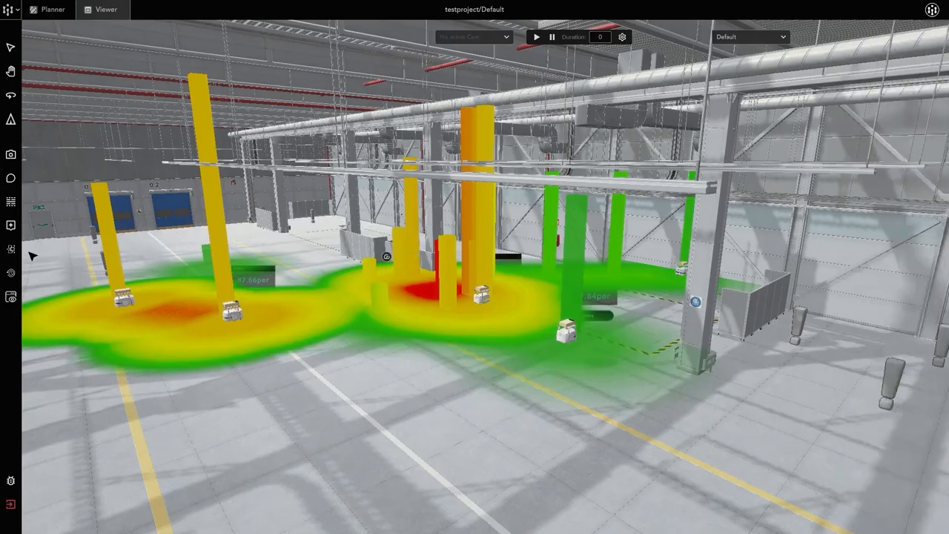
pyautogui.click(12, 251)
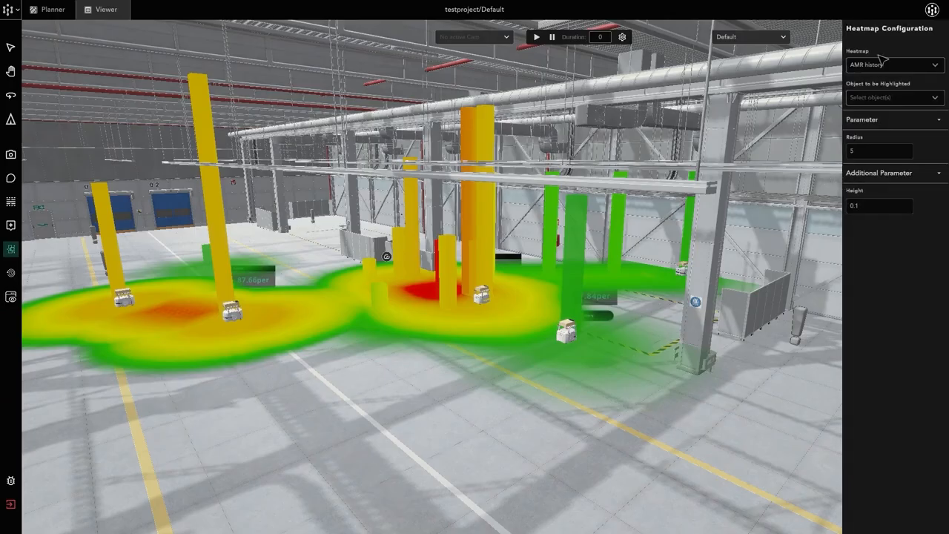
pyautogui.click(864, 209)
pyautogui.write('0.05')
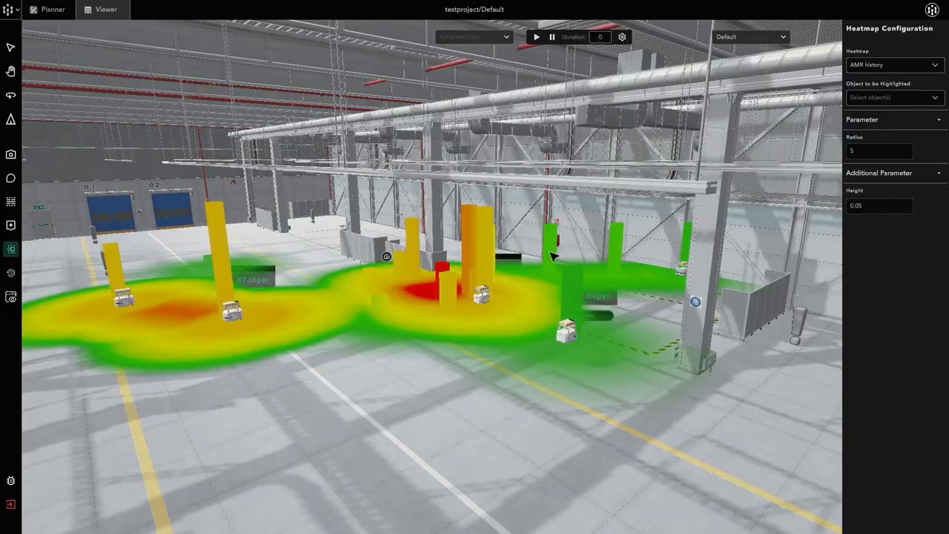
pyautogui.moveTo(555, 257); pyautogui.dragTo(556, 214, button='middle')
pyautogui.moveTo(428, 268); pyautogui.dragTo(439, 286)
pyautogui.moveTo(438, 285); pyautogui.dragTo(419, 223, button='middle')
pyautogui.moveTo(419, 275); pyautogui.dragTo(488, 277, button='middle')
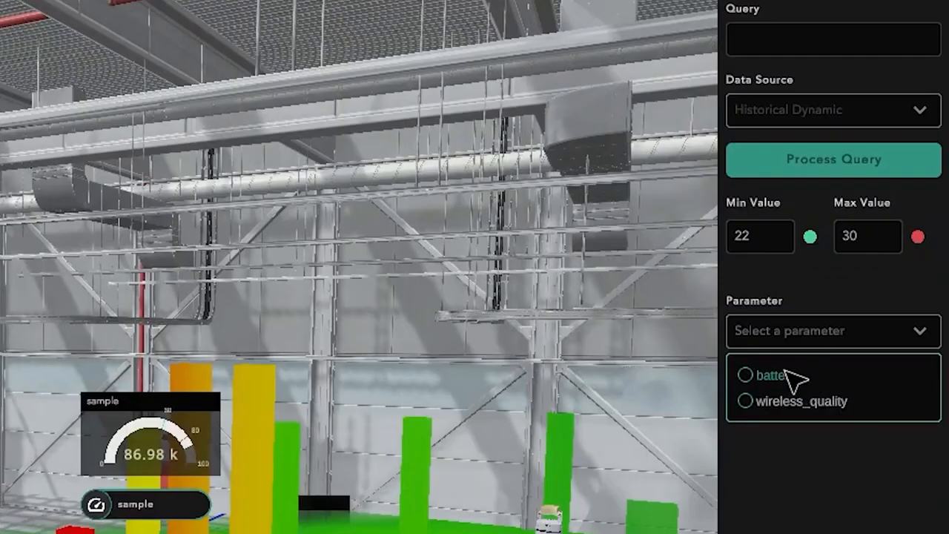
# Set the AMR history heatmap's parameter to battery and additional parameter to wireless_quality in Planner, save it, and view the result.
pyautogui.click(854, 252)
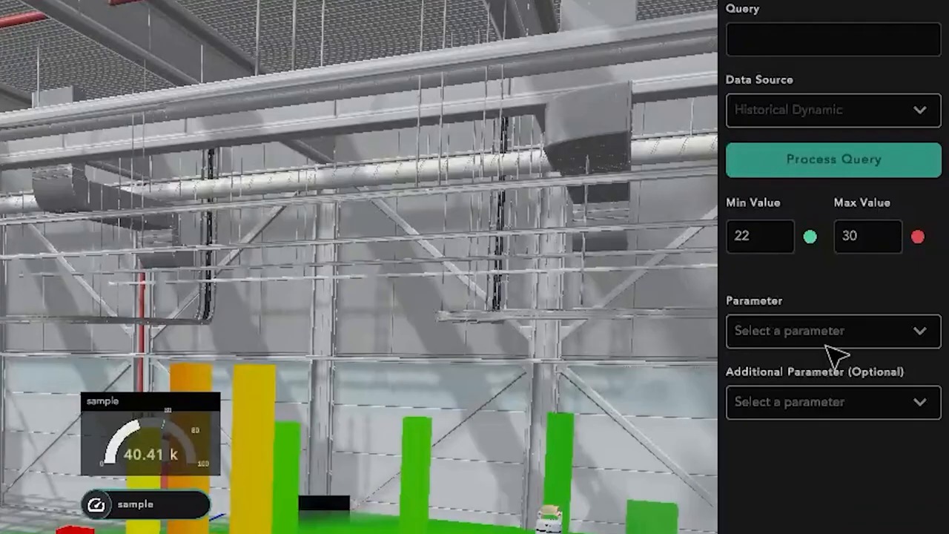
pyautogui.click(897, 232)
pyautogui.click(819, 405)
pyautogui.click(748, 478)
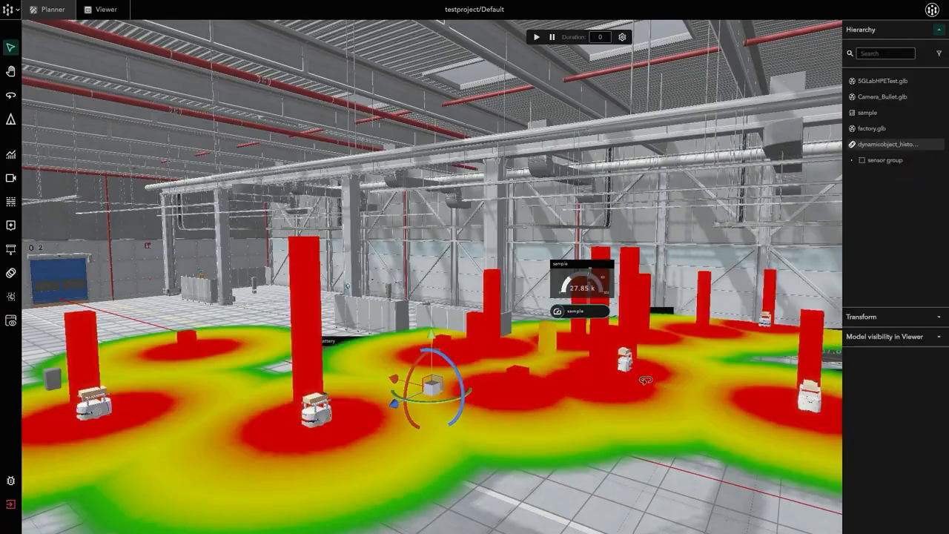
pyautogui.moveTo(646, 380); pyautogui.dragTo(511, 361, button='middle')
pyautogui.scroll(4, 608, 373)
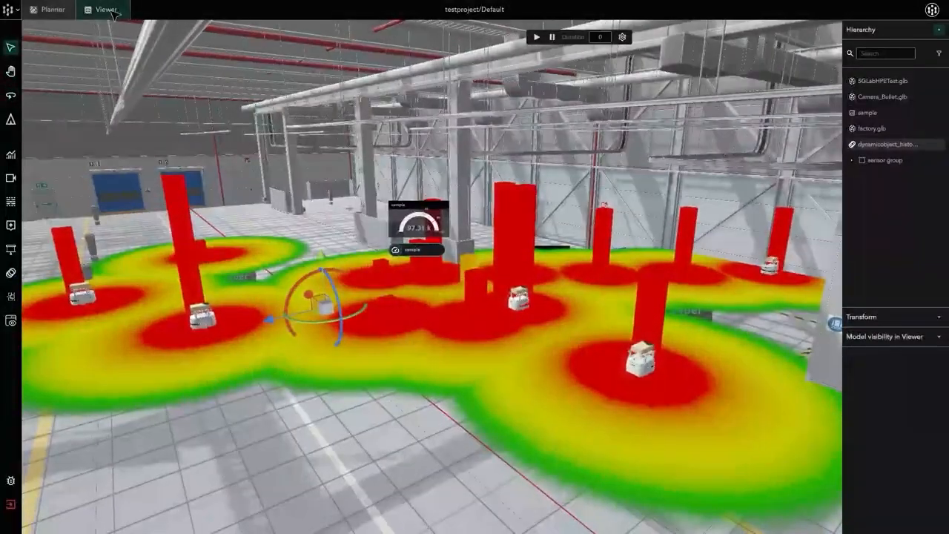
# Switch to Viewer and inspect the AMR history heatmap and its bars around the mobile robots.
pyautogui.click(107, 10)
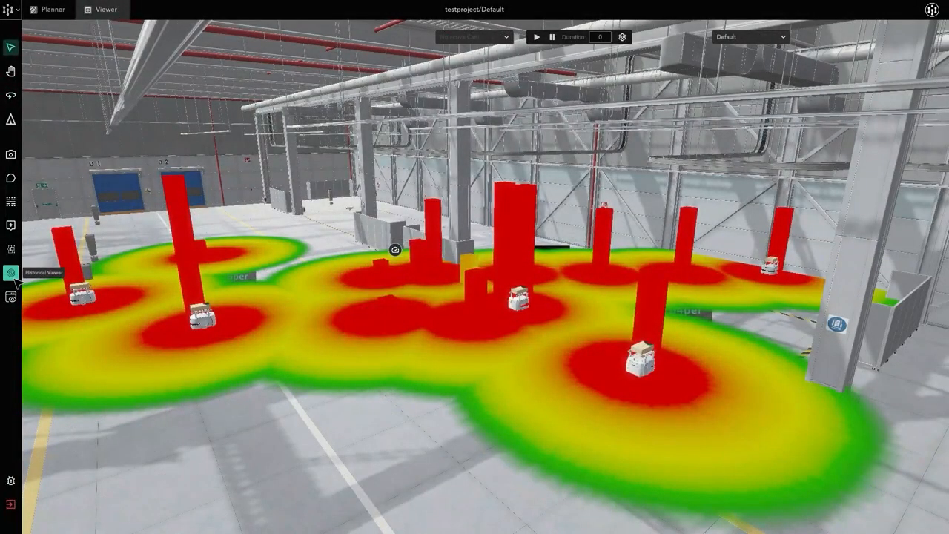
pyautogui.moveTo(376, 311)
pyautogui.mouseDown(button='middle')
pyautogui.moveTo(398, 316)
pyautogui.moveTo(395, 309)
pyautogui.mouseUp(button='middle')
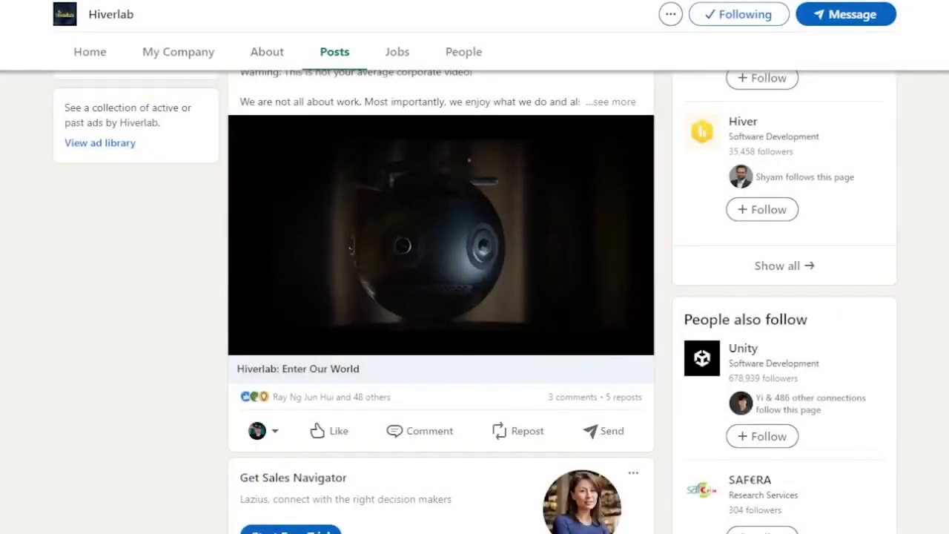
# Switch to LinkedIn and browse the posts on Hiverlab's company page, from the latest back to those two months old.
pyautogui.scroll(-1, 475, 296)
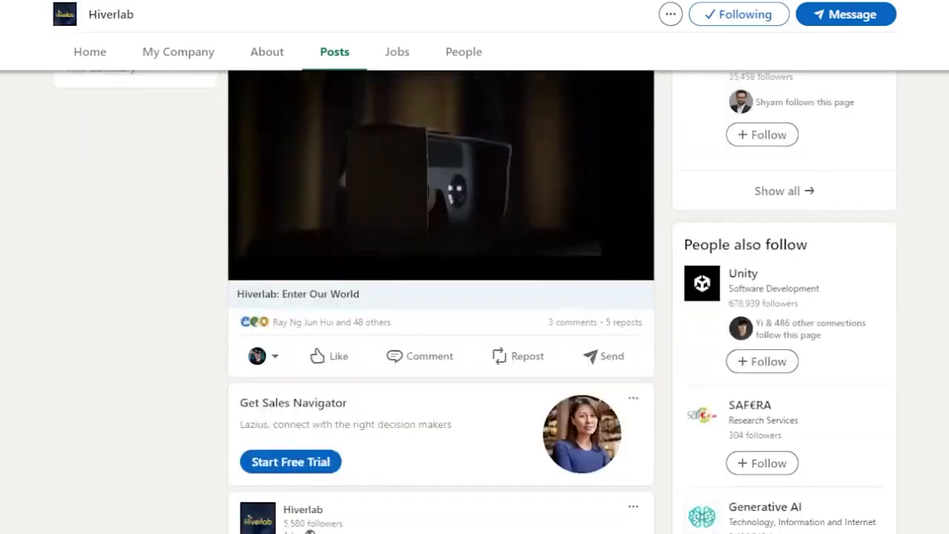
pyautogui.scroll(-4, 474, 297)
pyautogui.scroll(-10, 474, 297)
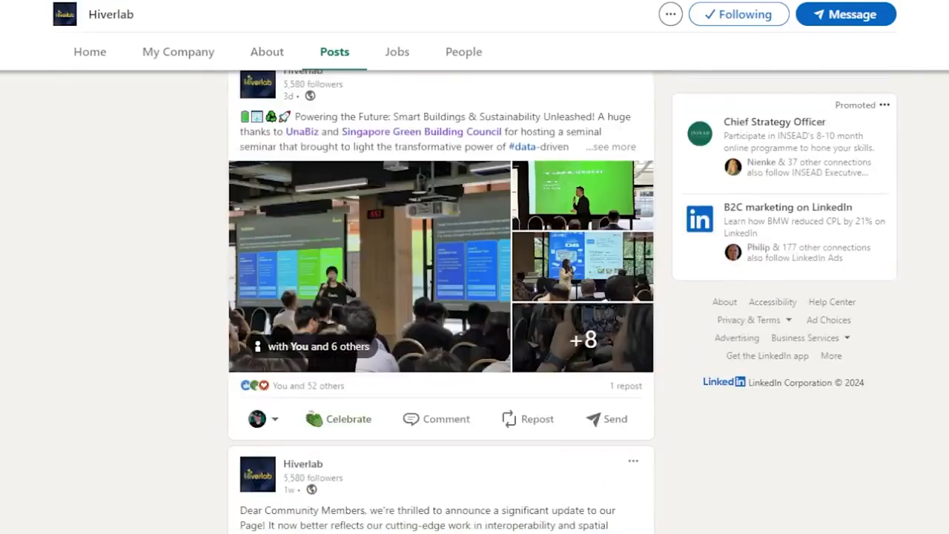
pyautogui.scroll(-12, 441, 296)
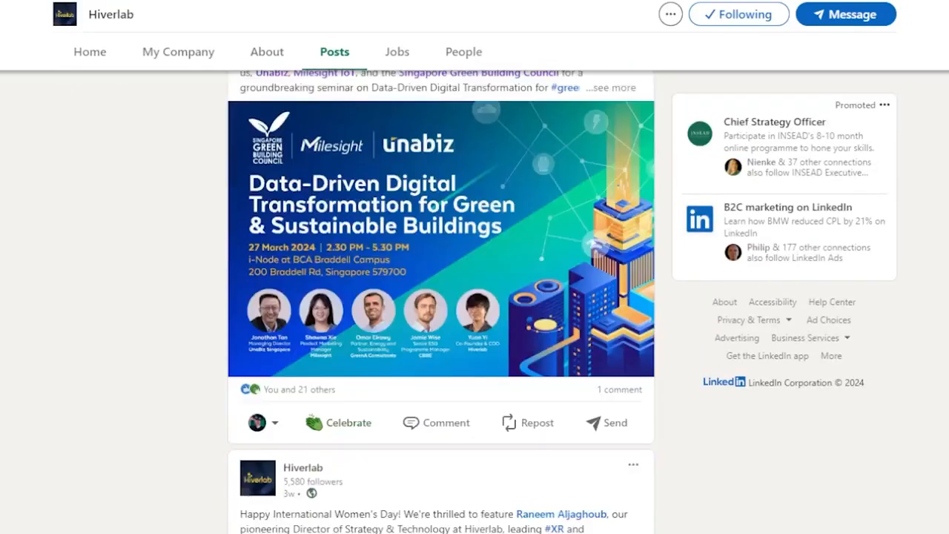
pyautogui.scroll(-5, 441, 297)
pyautogui.scroll(-5, 441, 297)
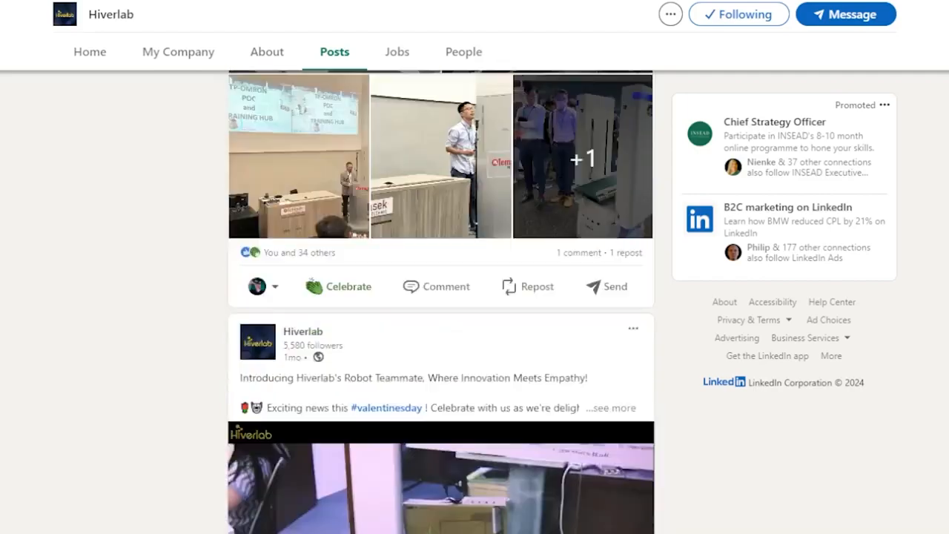
pyautogui.scroll(-8, 441, 297)
pyautogui.scroll(-1, 441, 297)
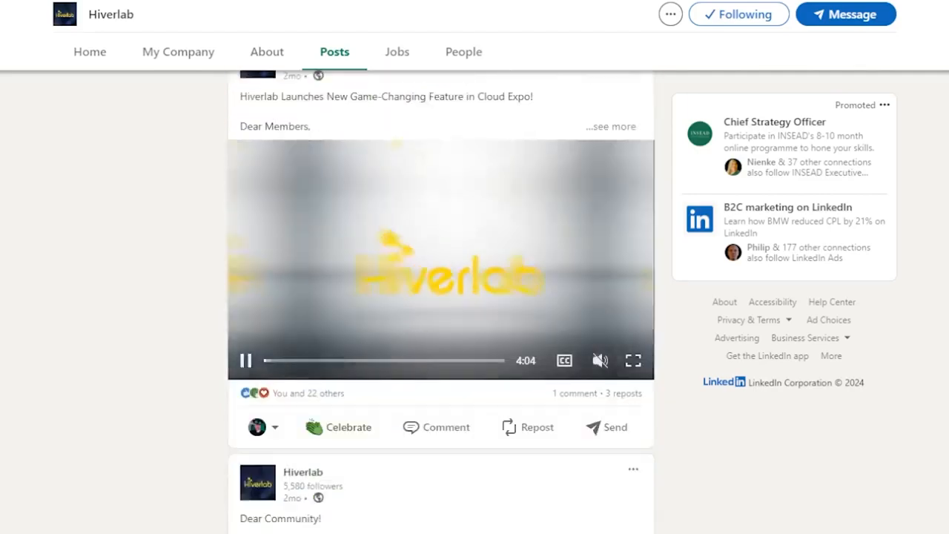